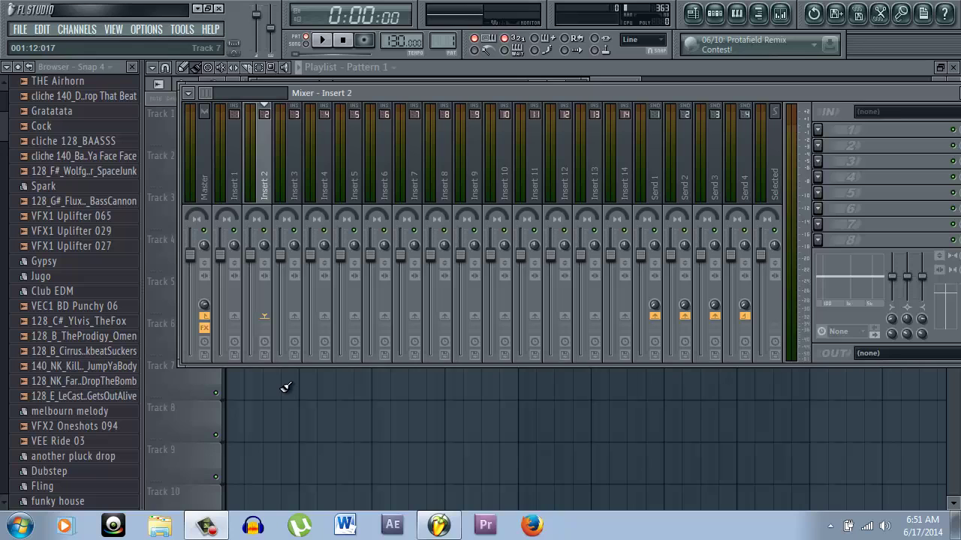
# Step: Drop the MKV1_Kick_042 sample from Recent files onto both the Kick and Clap channels
pyautogui.press('F9')
pyautogui.press('F6')
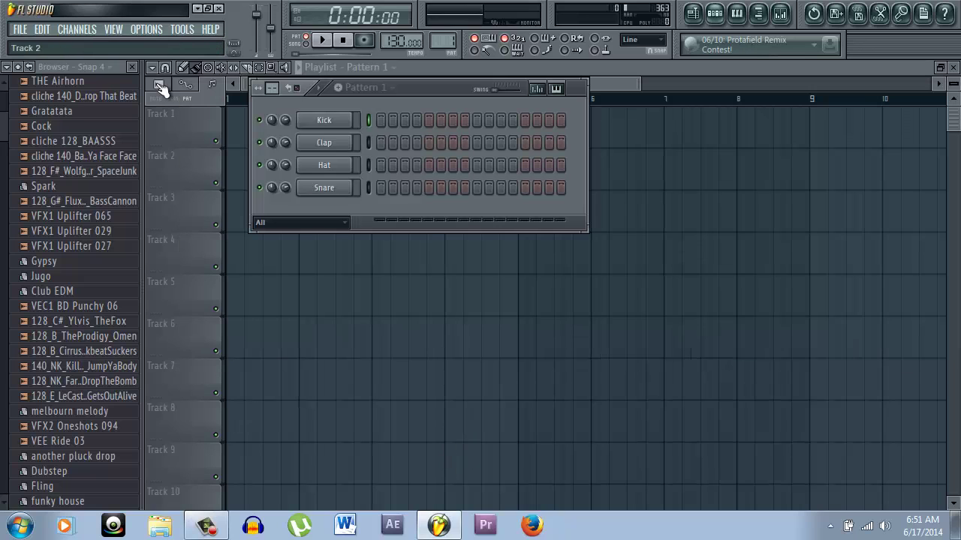
pyautogui.scroll(9, 37, 226)
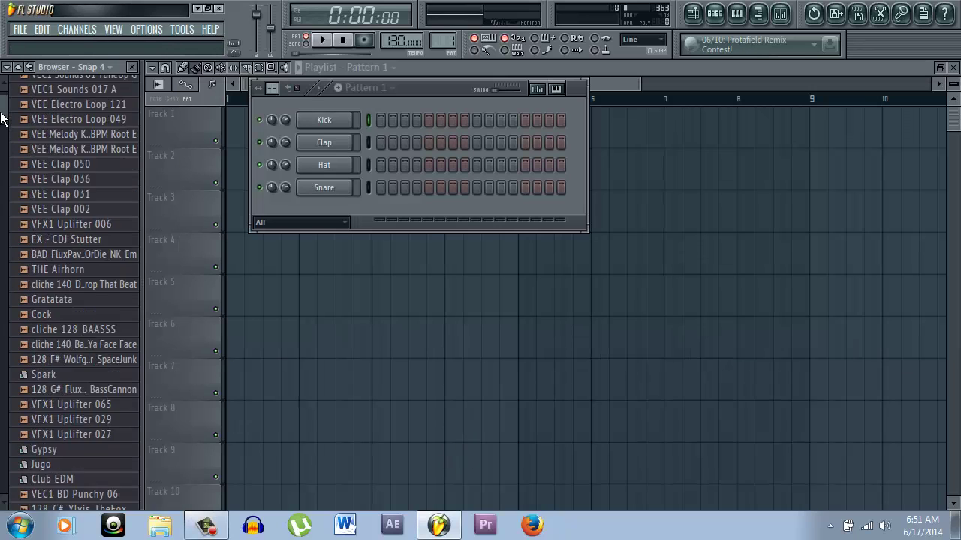
pyautogui.press('F6')
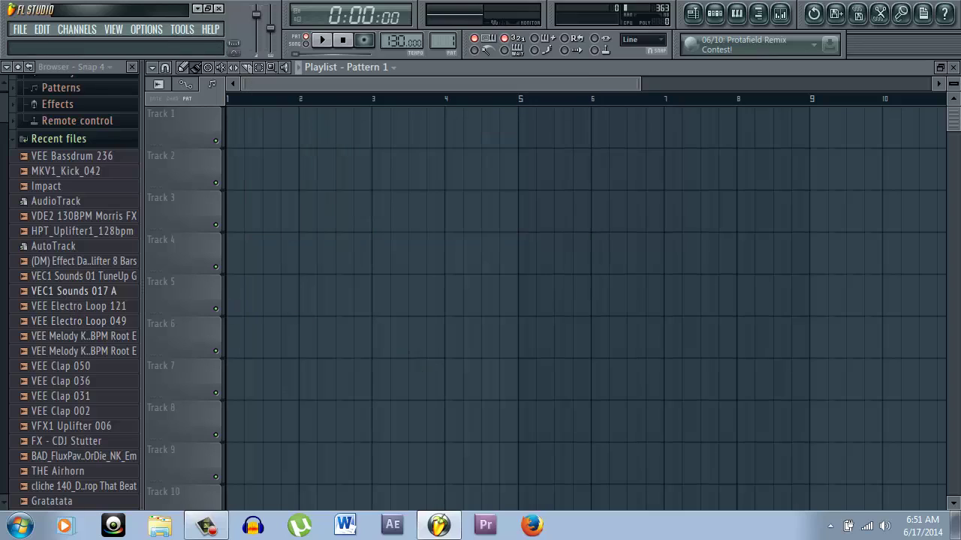
pyautogui.press('F6')
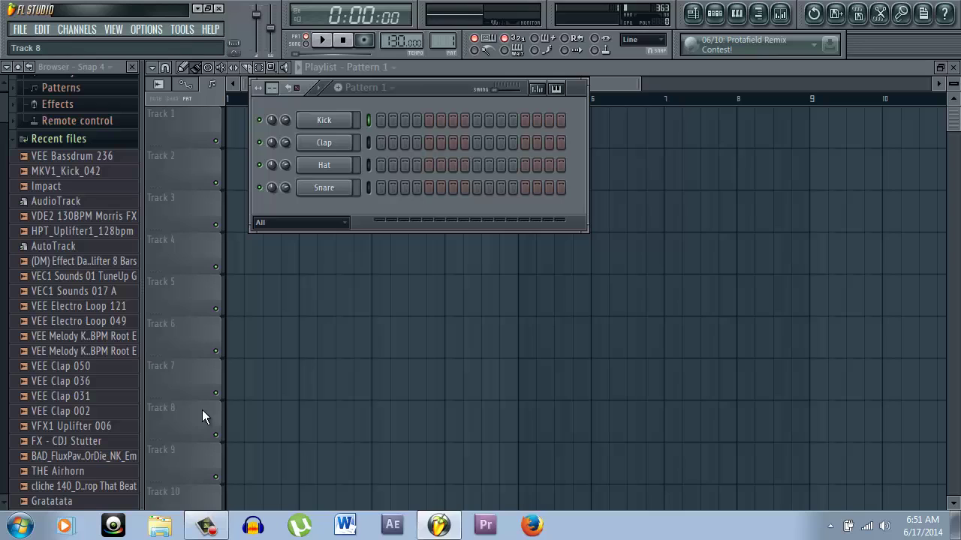
pyautogui.press('F6')
pyautogui.press('F6')
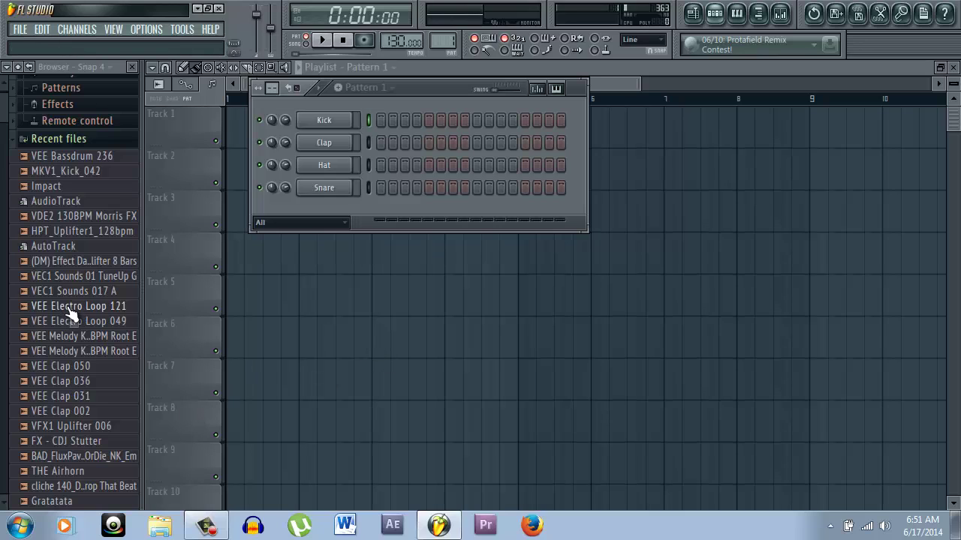
pyautogui.moveTo(93, 177); pyautogui.dragTo(345, 121)
pyautogui.moveTo(310, 161); pyautogui.dragTo(336, 139)
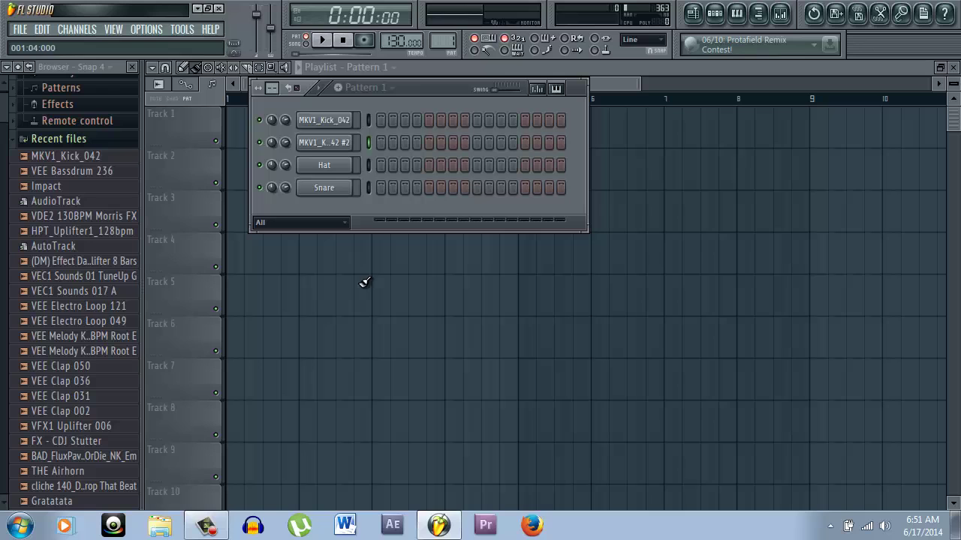
# Step: Replace the Hat channel with the A.N.Ax64 synth
pyautogui.rightClick(330, 166)
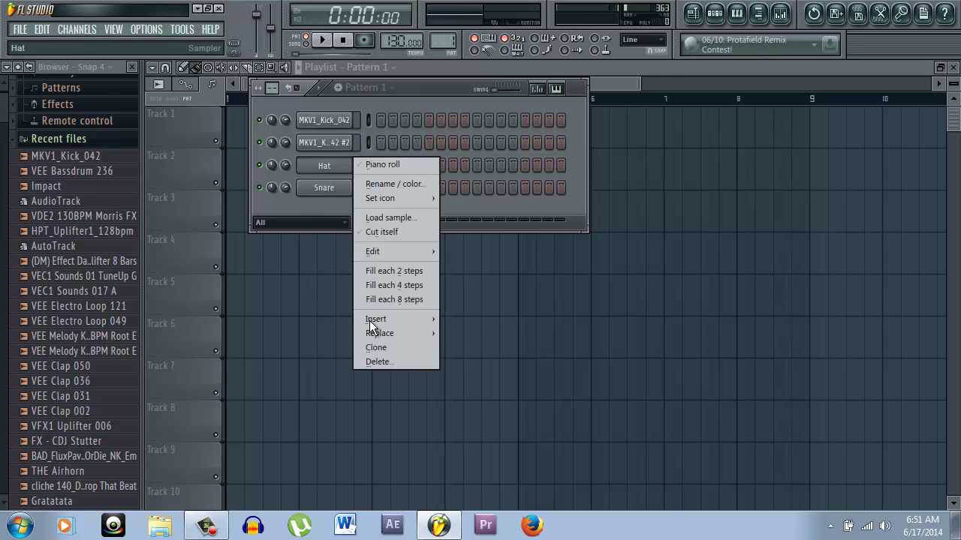
pyautogui.moveTo(377, 337)
pyautogui.click(499, 189)
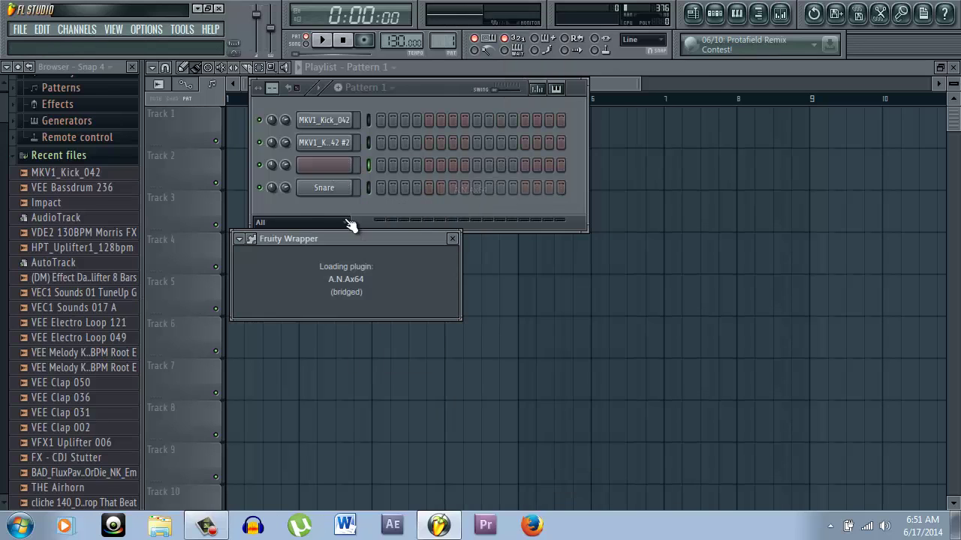
# Step: Replace the Snare channel with Sylenth1 and bring the ANA window into view
pyautogui.rightClick(323, 188)
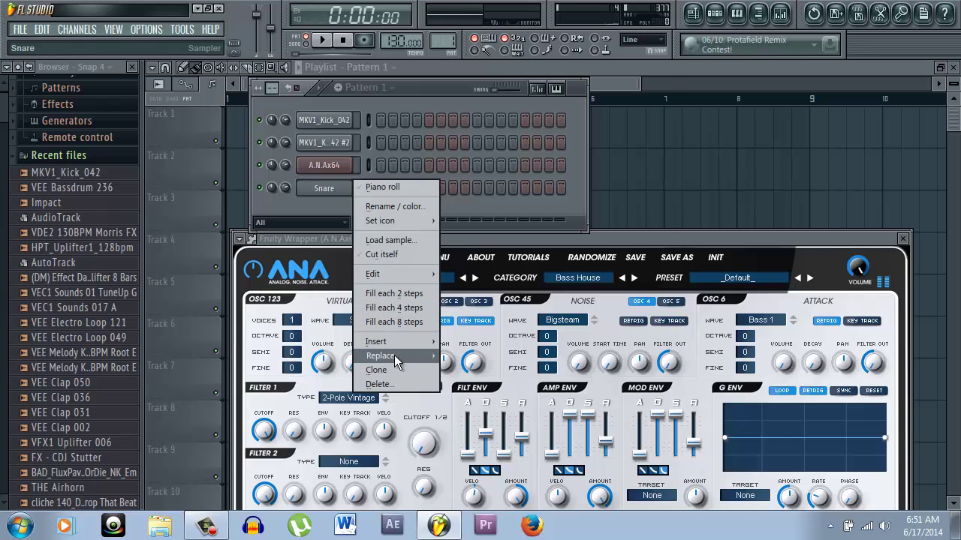
pyautogui.moveTo(413, 355)
pyautogui.click(633, 253)
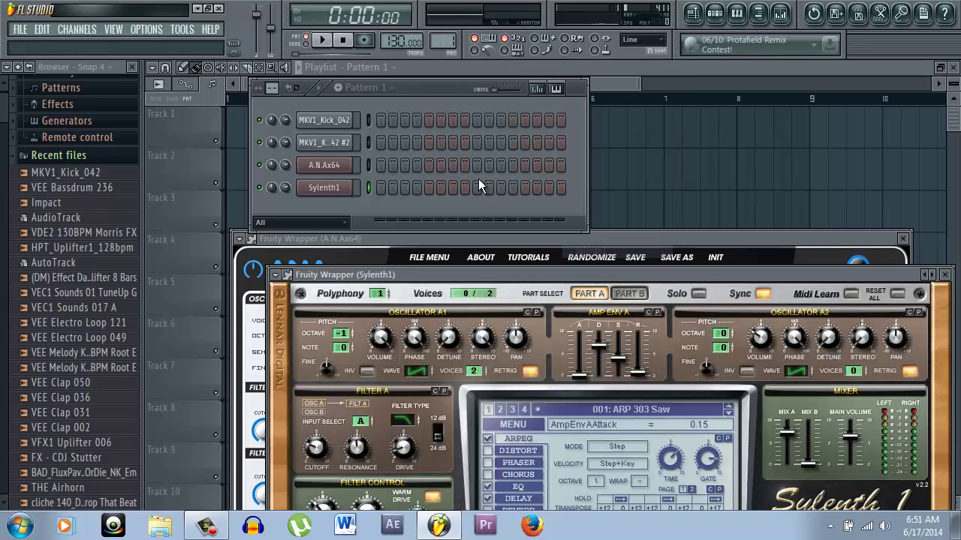
pyautogui.click(324, 165)
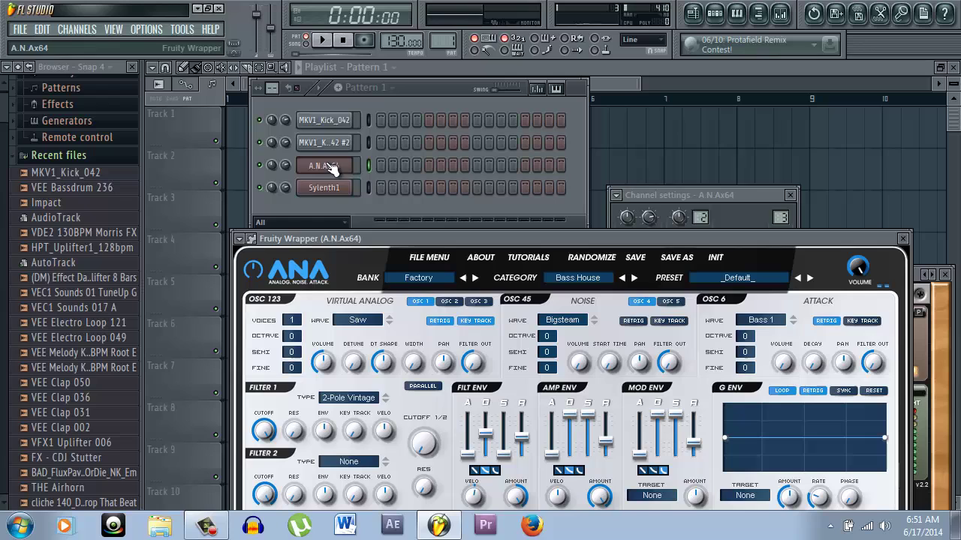
pyautogui.moveTo(483, 239); pyautogui.dragTo(432, 211)
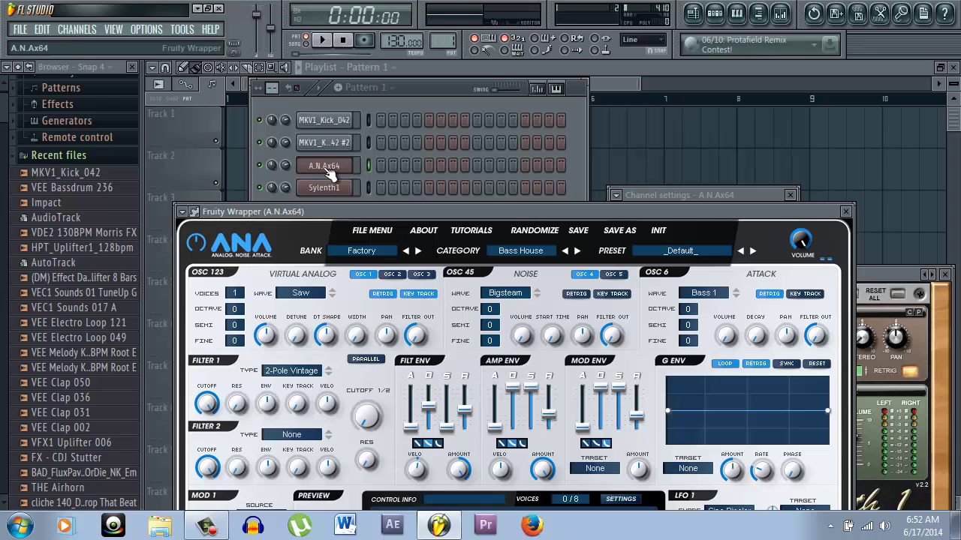
# Step: Load the Basic Bass preset in ANA and the 090: BS Moog Bass preset in Sylenth1
pyautogui.click(704, 250)
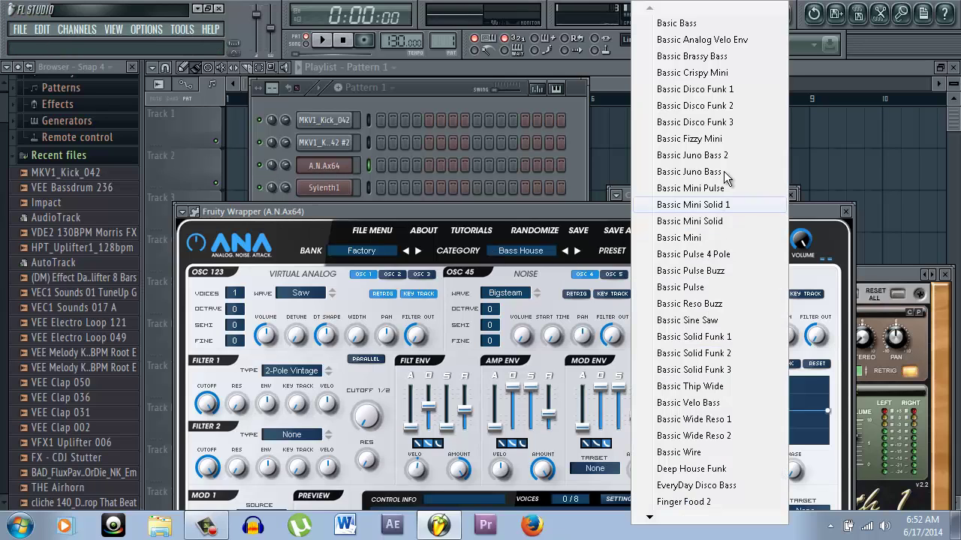
pyautogui.click(695, 22)
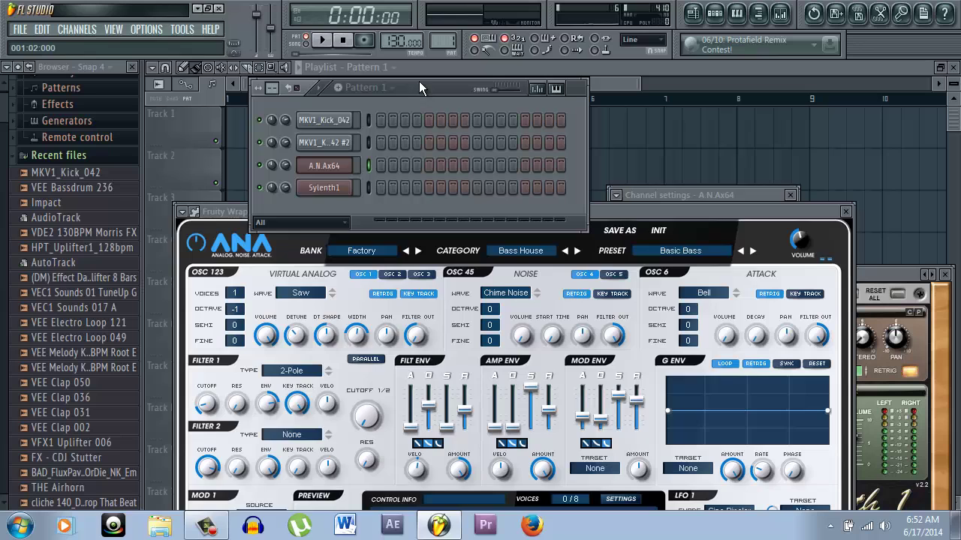
pyautogui.click(330, 187)
pyautogui.moveTo(560, 276); pyautogui.dragTo(512, 84)
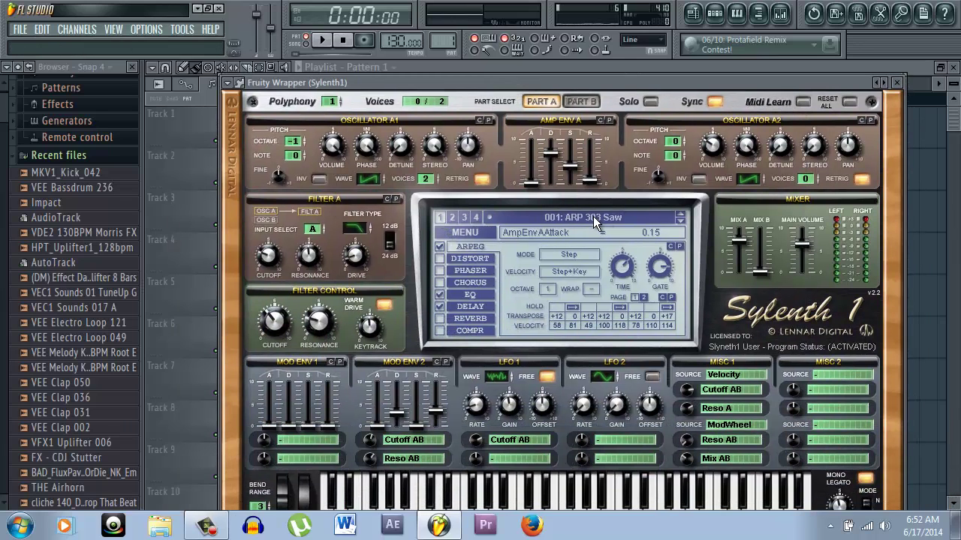
pyautogui.click(518, 217)
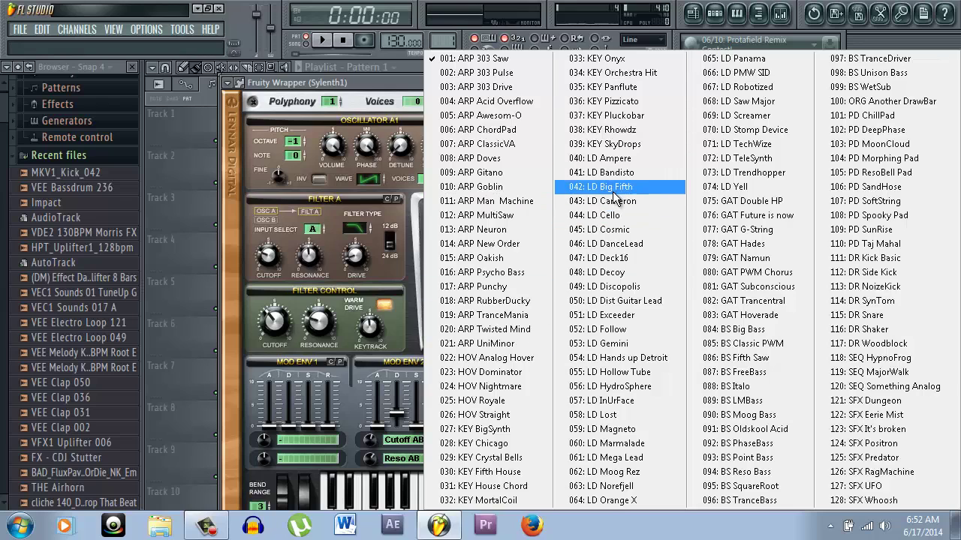
pyautogui.click(779, 423)
pyautogui.moveTo(545, 84); pyautogui.dragTo(552, 135)
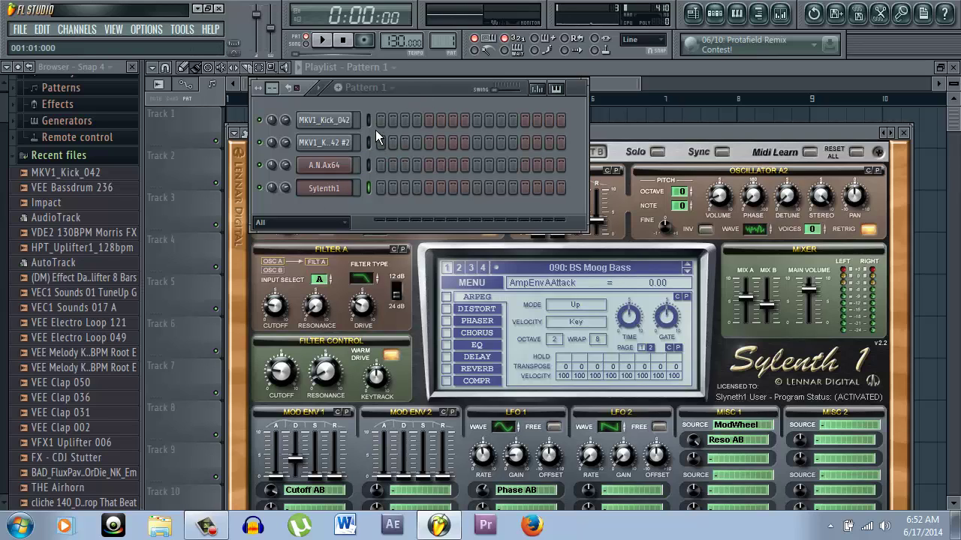
# Step: Fill both MKV1_Kick_042 kick rows with a hit every 4 steps
pyautogui.rightClick(349, 120)
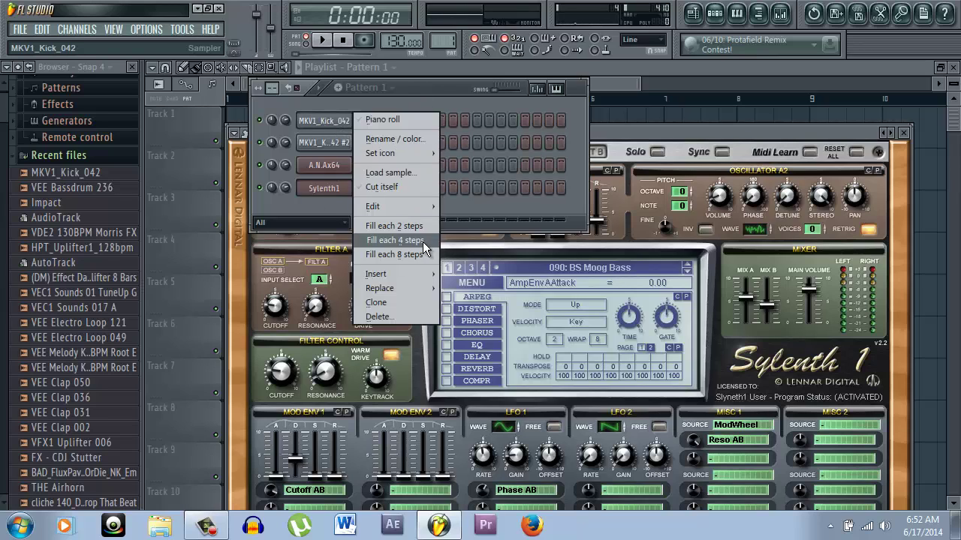
pyautogui.click(420, 240)
pyautogui.rightClick(350, 142)
pyautogui.click(390, 262)
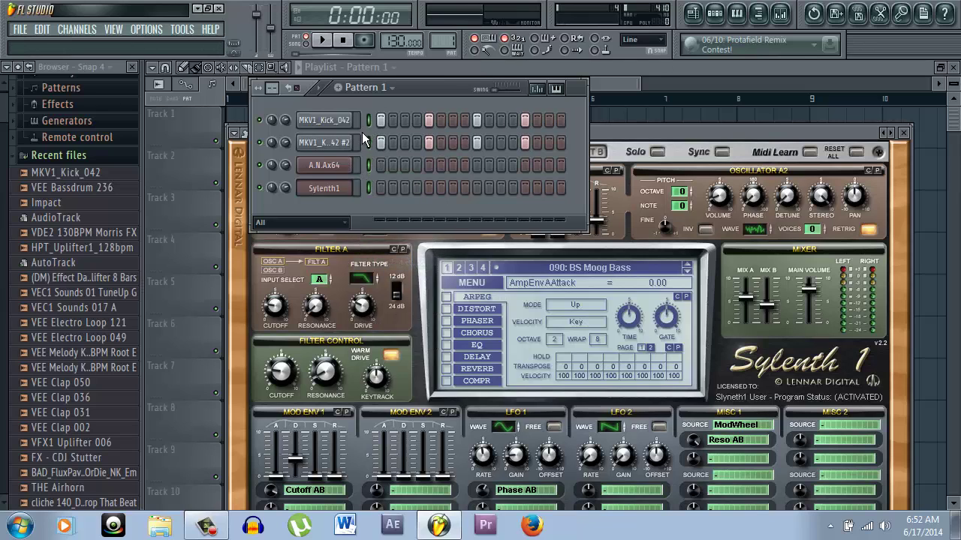
# Step: Link the four selected channels to consecutive mixer inserts starting from Insert 1
pyautogui.click(779, 14)
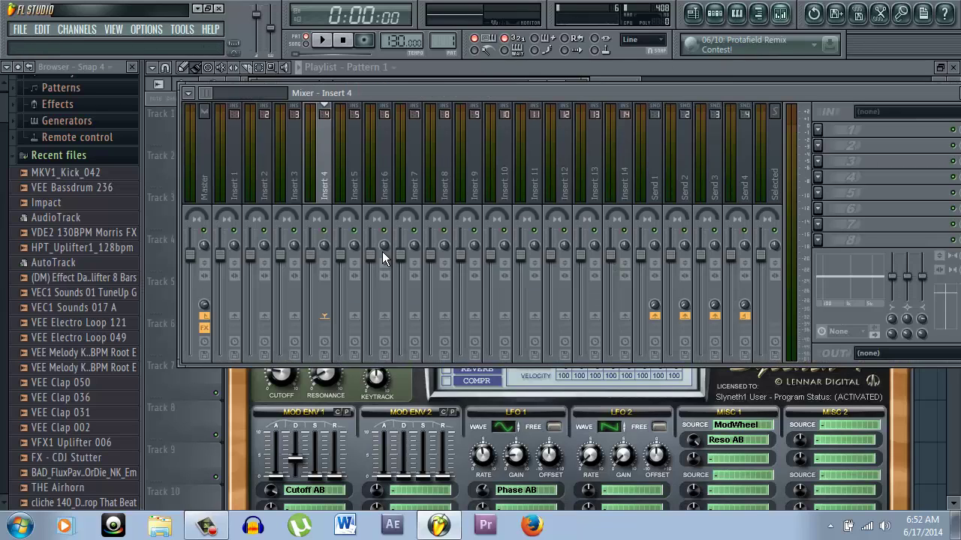
pyautogui.rightClick(234, 184)
pyautogui.moveTo(347, 160)
pyautogui.click(441, 173)
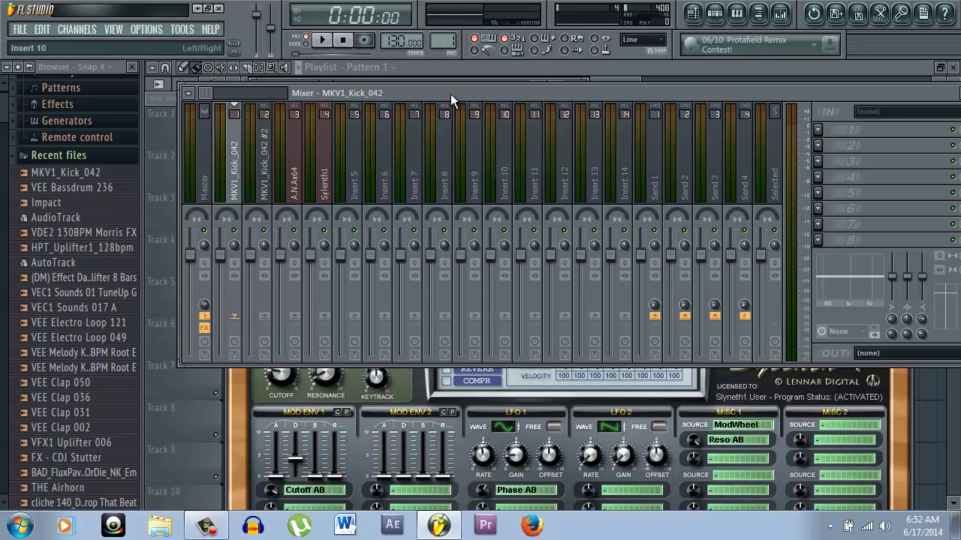
pyautogui.rightClick(234, 184)
pyautogui.moveTo(289, 154)
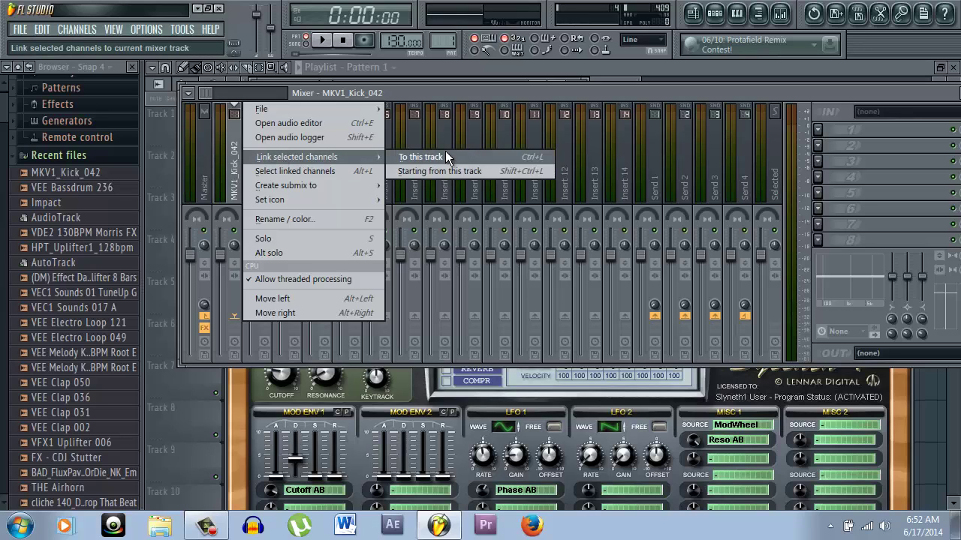
pyautogui.click(467, 95)
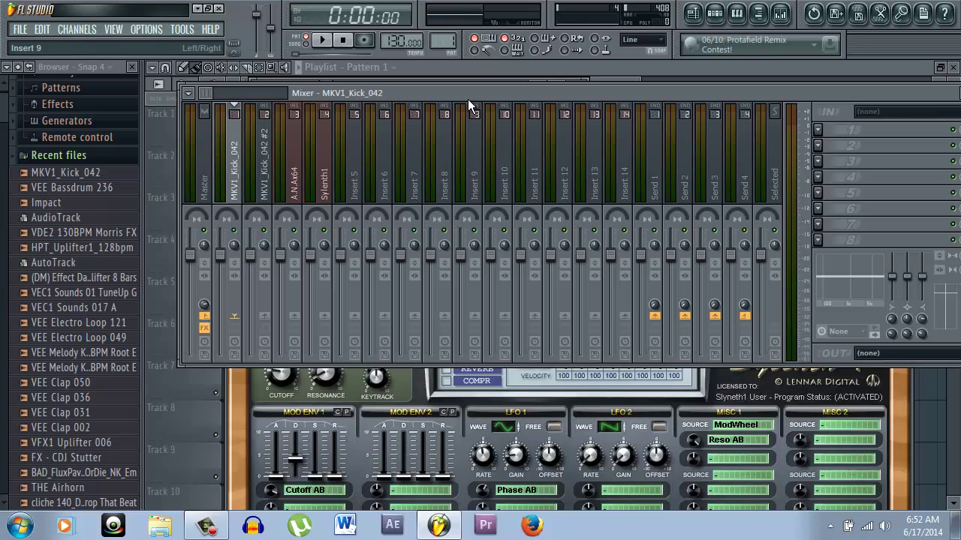
# Step: Toggle a step in the MKV1_Kick_042 row and audition the pattern
pyautogui.press('F9')
pyautogui.press('F6')
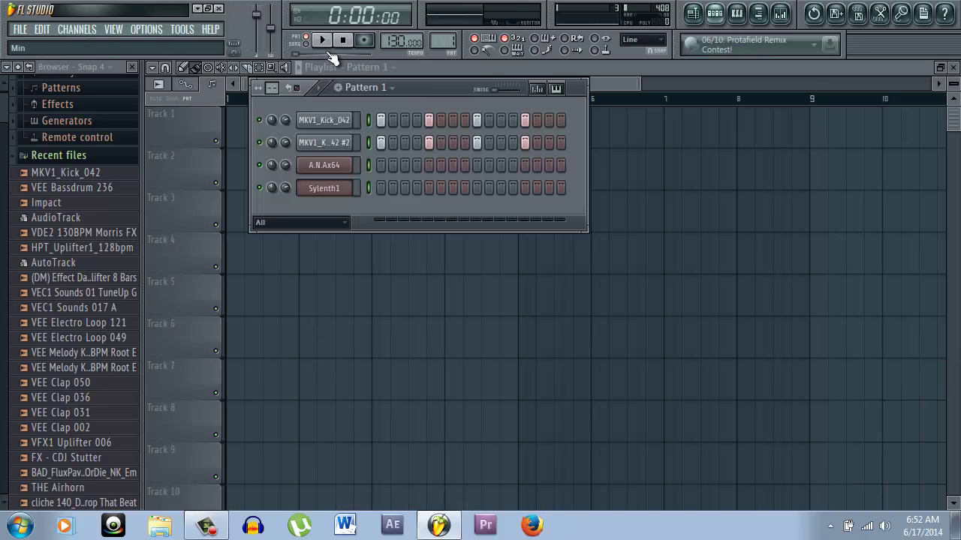
pyautogui.click(524, 120)
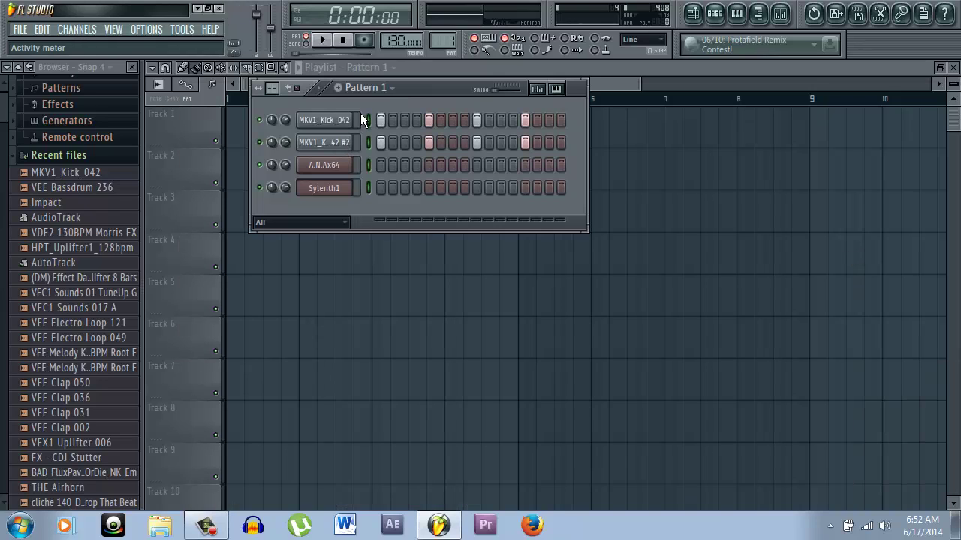
pyautogui.press('space')
pyautogui.press('space')
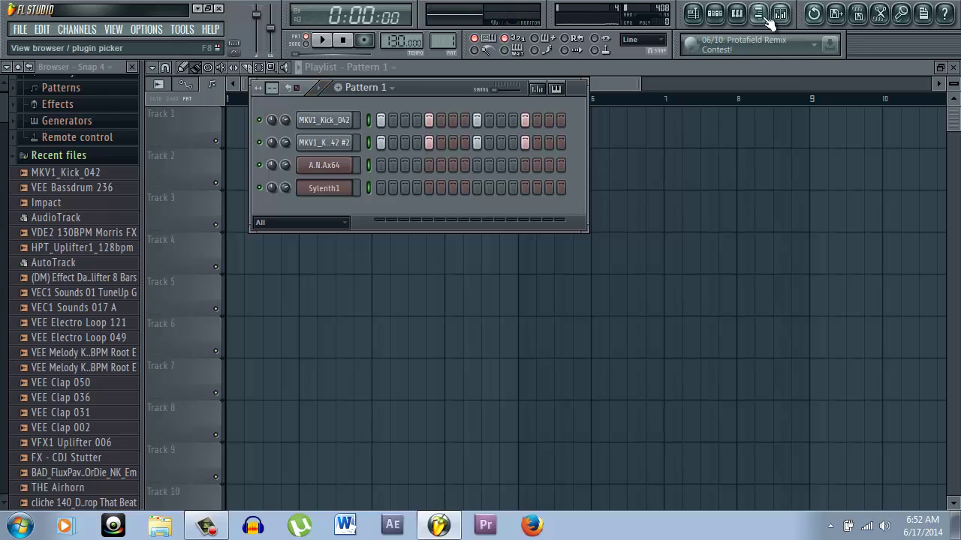
# Step: Replace the first kick channel's sample with VEE Bassdrum 236
pyautogui.click(760, 14)
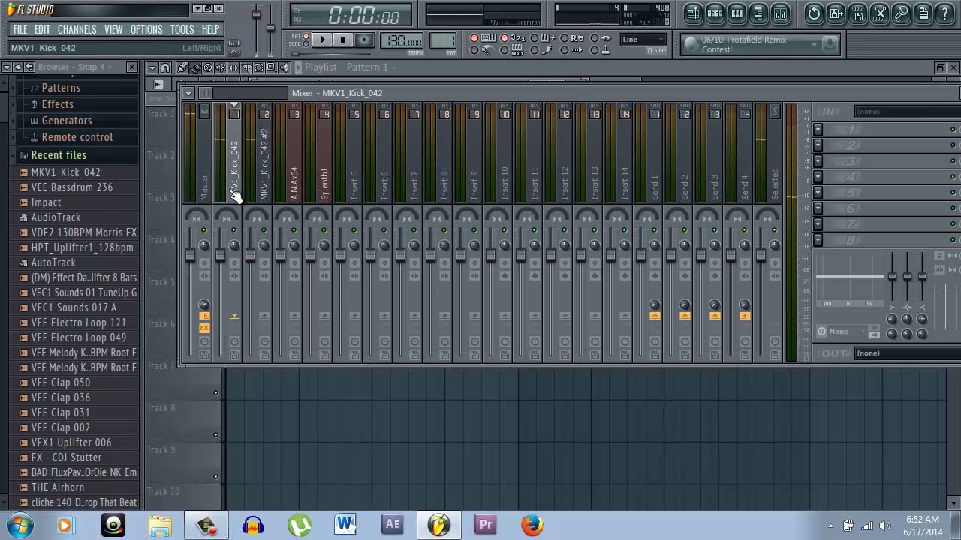
pyautogui.press('F6')
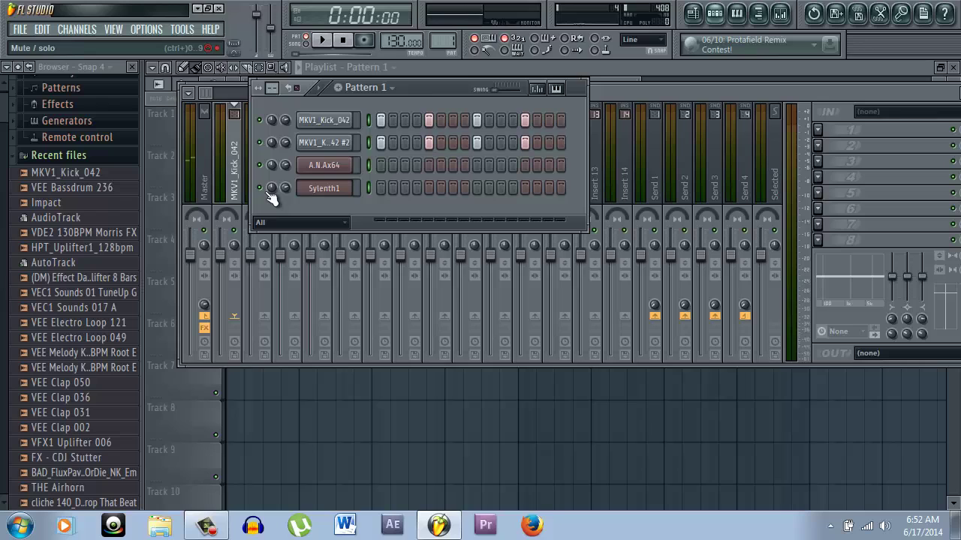
pyautogui.moveTo(103, 192); pyautogui.dragTo(342, 123)
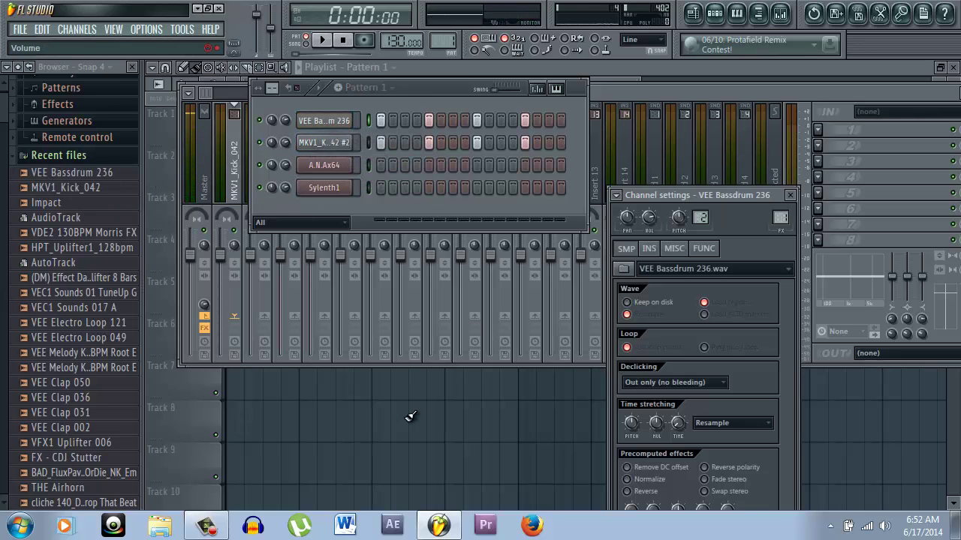
# Step: Bring the mixer in front of the channel rack and move it lower on screen
pyautogui.click(704, 93)
pyautogui.press('F6')
pyautogui.press('space')
pyautogui.press('space')
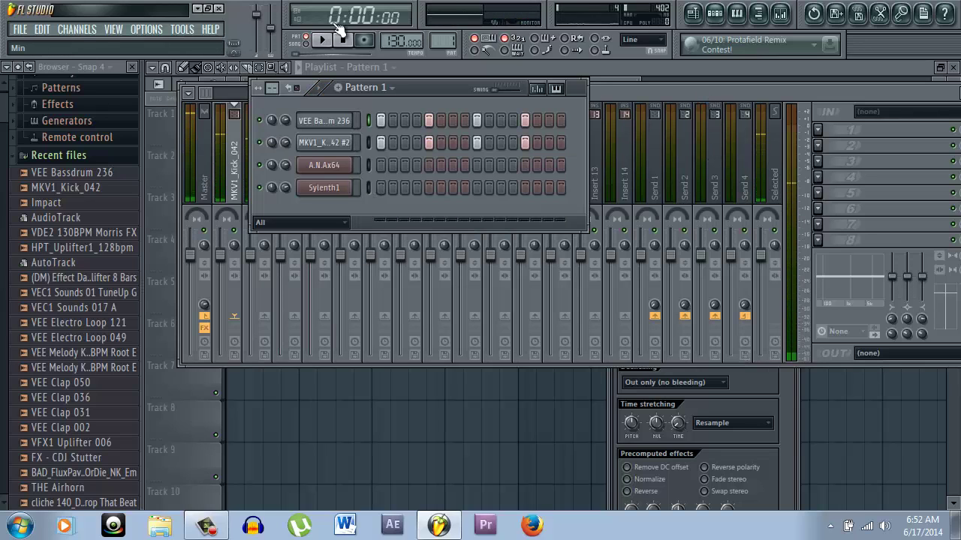
pyautogui.click(607, 89)
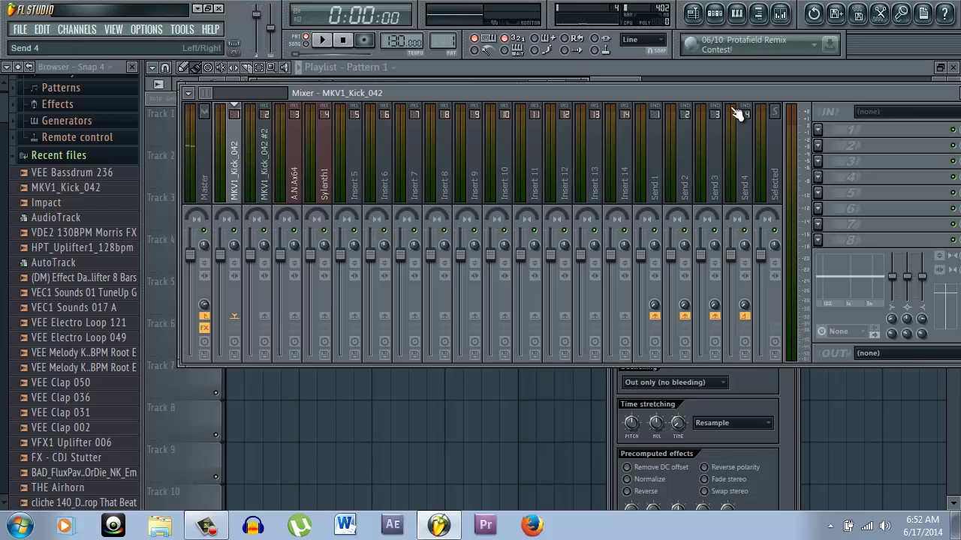
pyautogui.moveTo(740, 113); pyautogui.dragTo(650, 247)
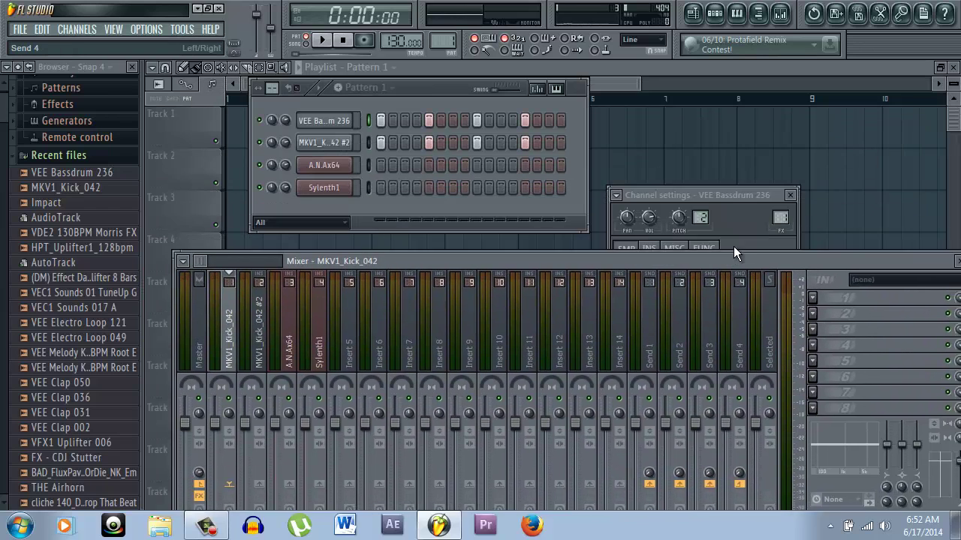
pyautogui.moveTo(734, 252); pyautogui.dragTo(622, 249)
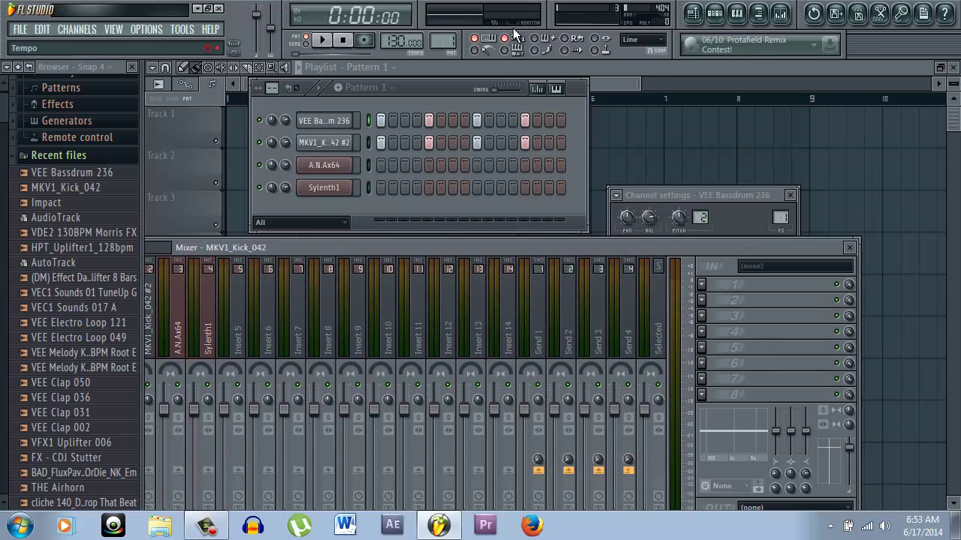
# Step: Load SPAN into the first FX slot of the first kick insert
pyautogui.moveTo(364, 247); pyautogui.dragTo(473, 161)
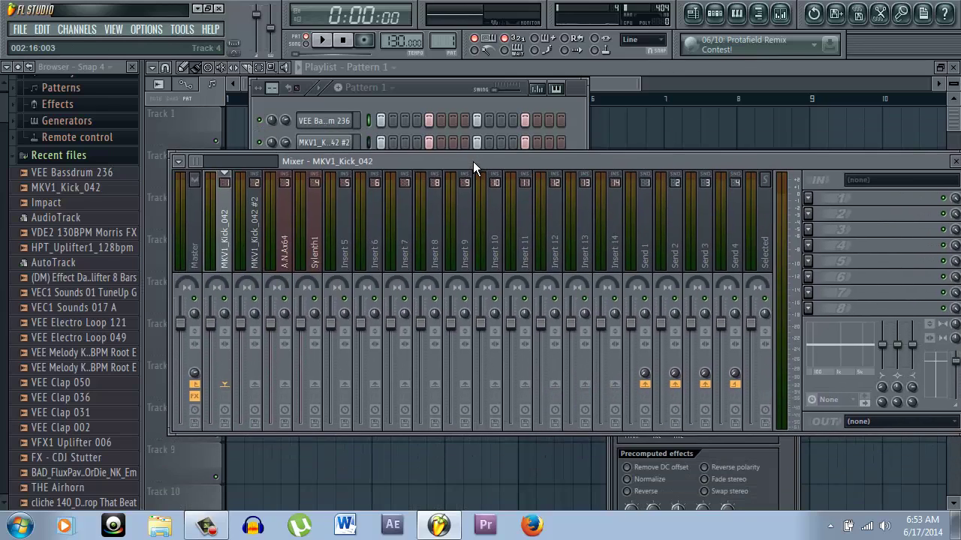
pyautogui.click(809, 198)
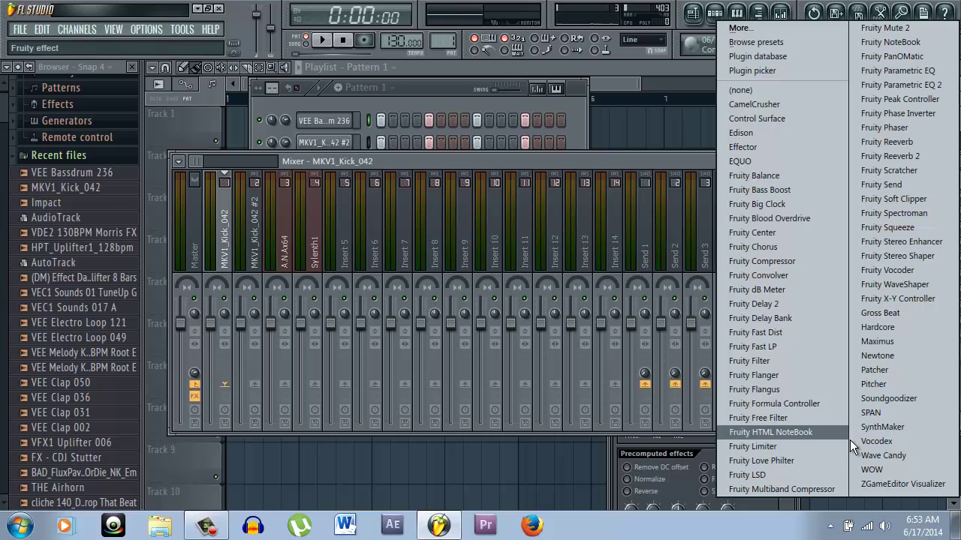
pyautogui.click(913, 412)
pyautogui.click(792, 167)
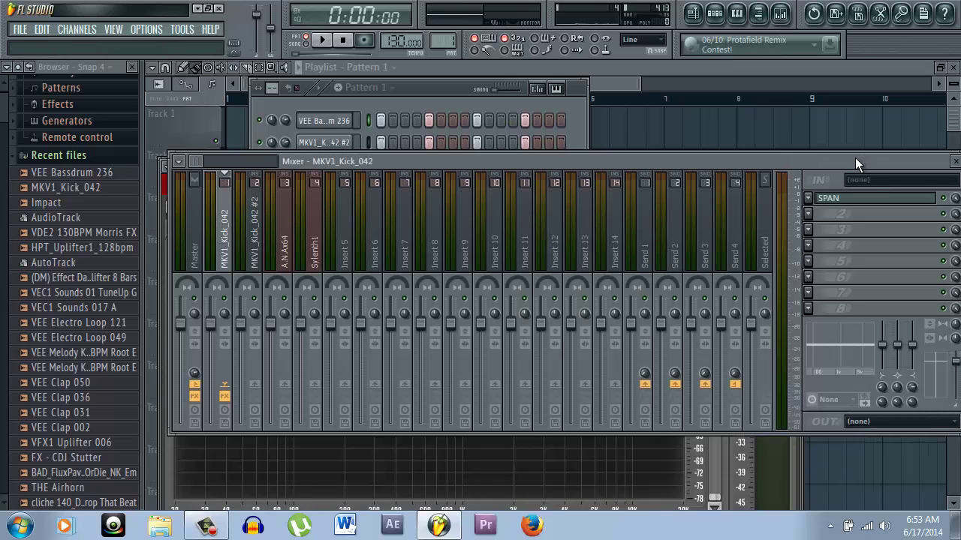
# Step: Add SPAN to the second kick insert and play the beat to view its spectrum
pyautogui.click(255, 225)
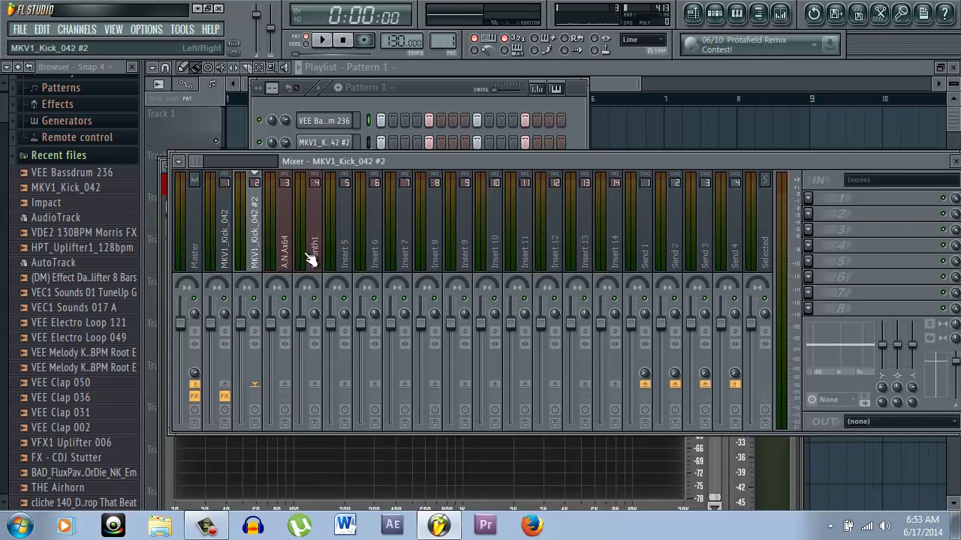
pyautogui.click(808, 199)
pyautogui.click(884, 413)
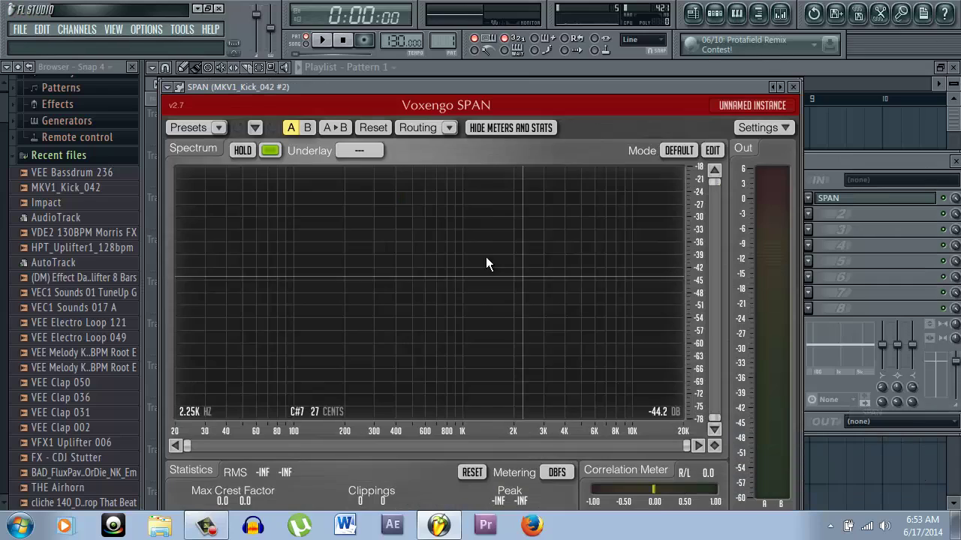
pyautogui.click(836, 165)
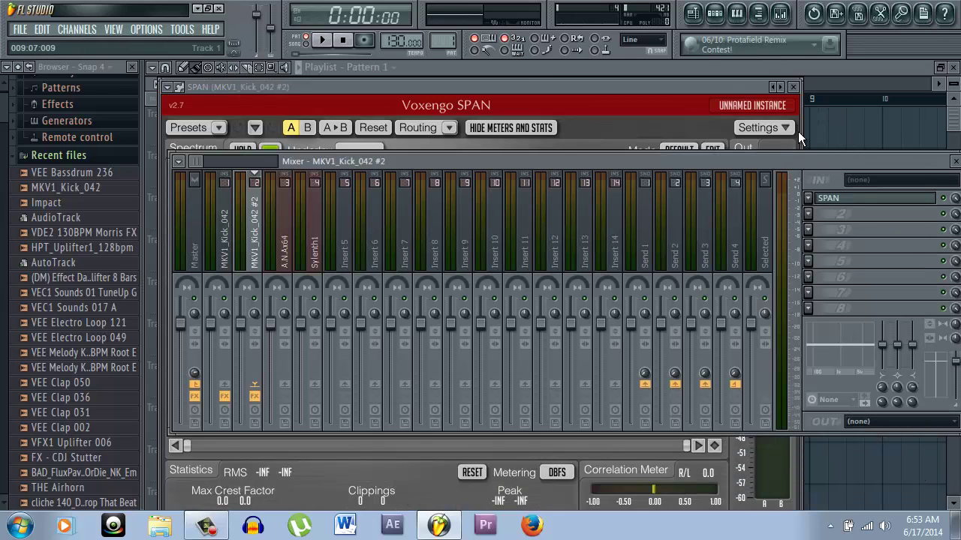
pyautogui.moveTo(699, 156); pyautogui.dragTo(724, 176)
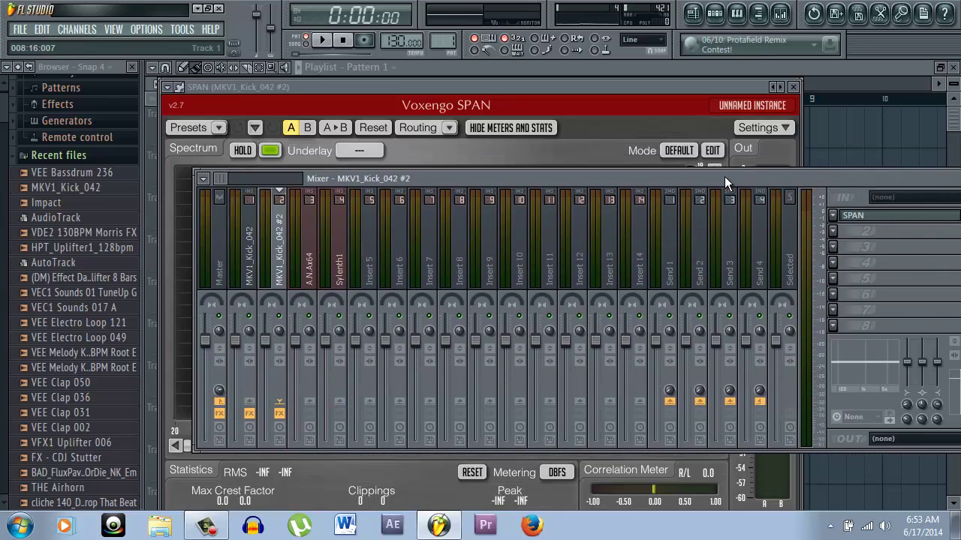
pyautogui.click(574, 88)
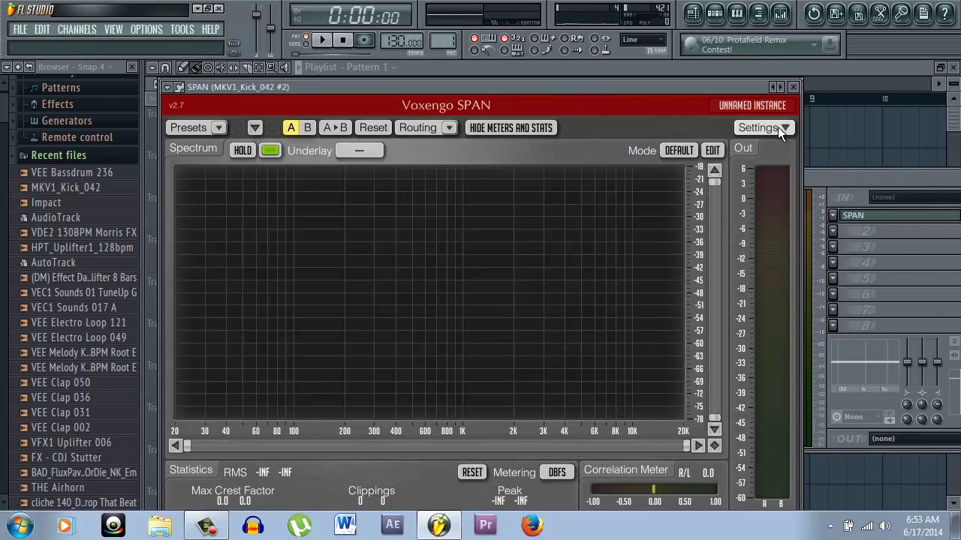
pyautogui.press('space')
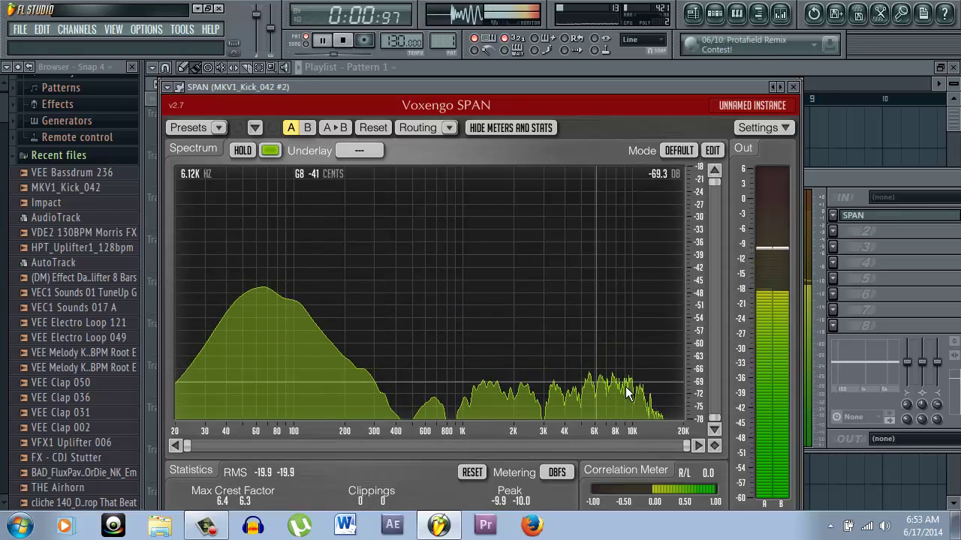
# Step: Stop playback and preview the MKV1_Kick_042 #2 kick sample in the channel rack
pyautogui.click(837, 178)
pyautogui.press('space')
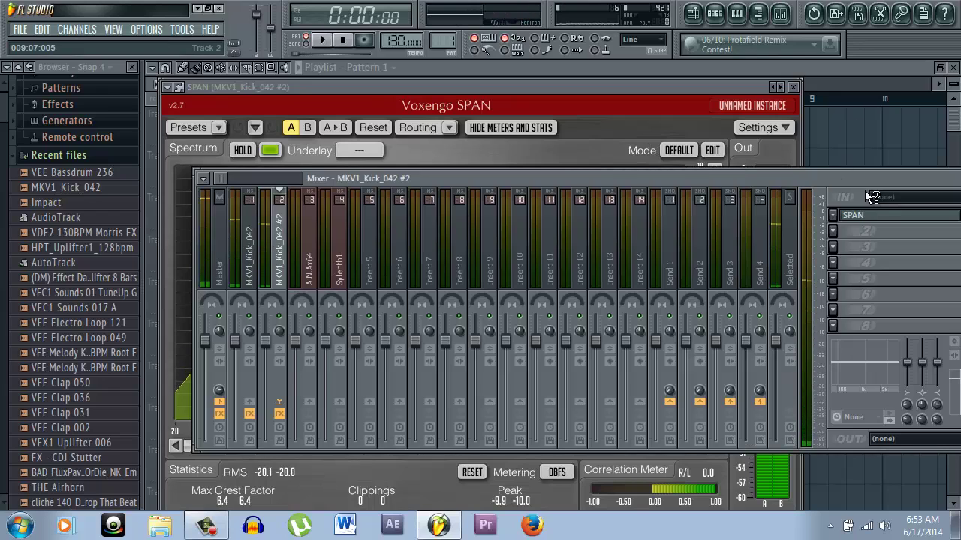
pyautogui.press('F6')
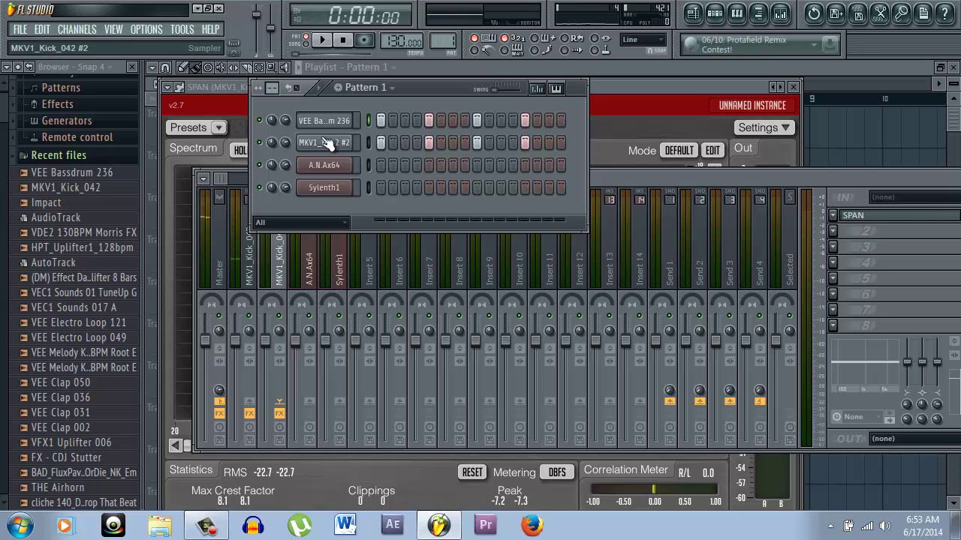
pyautogui.click(328, 144)
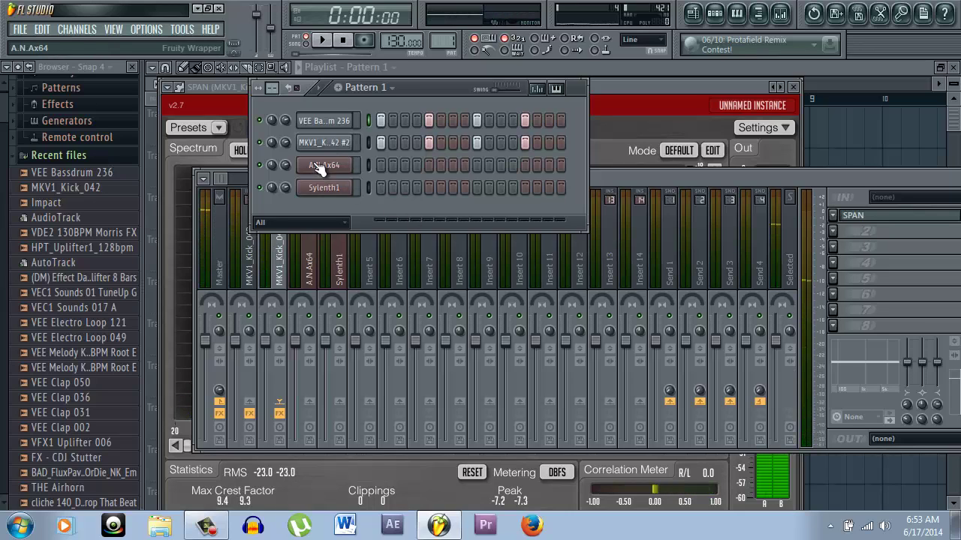
# Step: Rename insert 2 to 'Bass Kick' and insert 1 to 'Top Kick'
pyautogui.rightClick(281, 263)
pyautogui.click(330, 304)
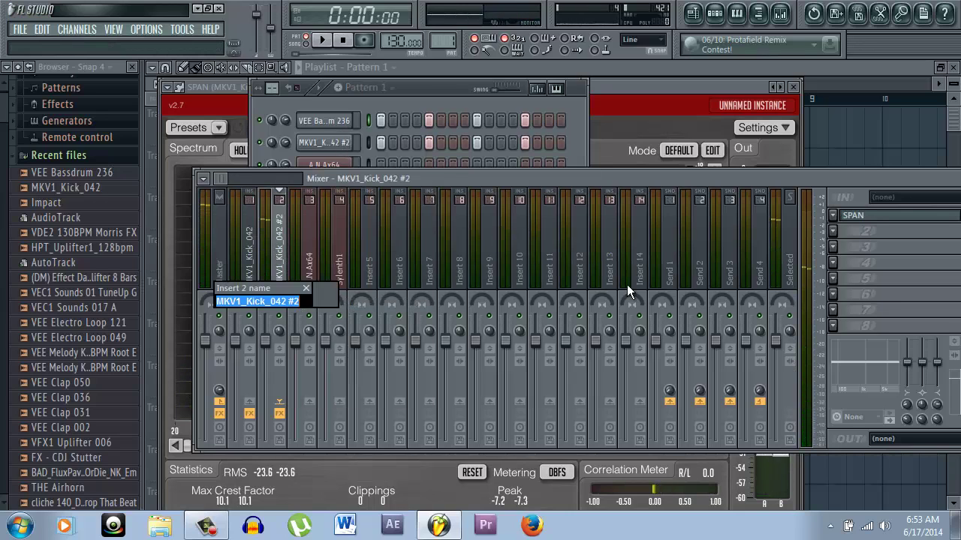
pyautogui.write('Bass Kick')
pyautogui.press('Return')
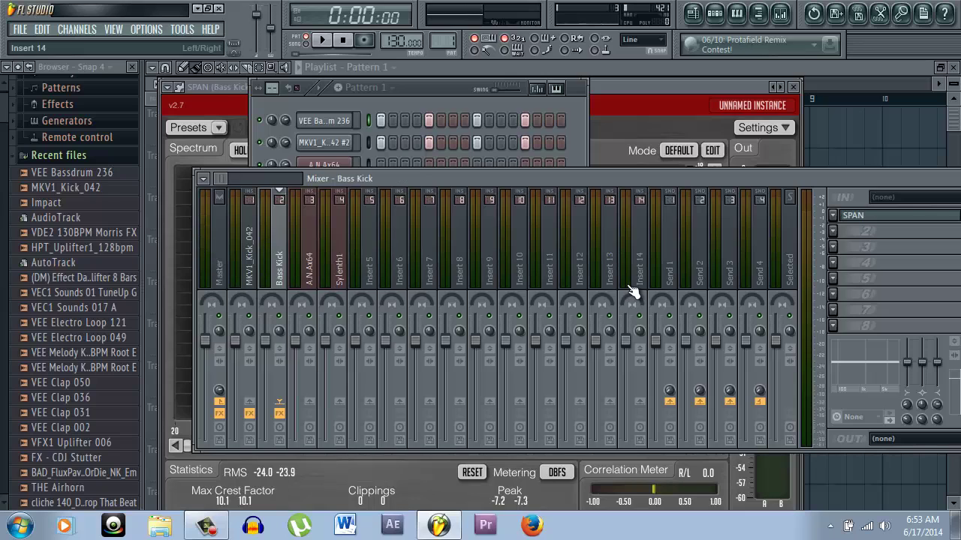
pyautogui.rightClick(251, 263)
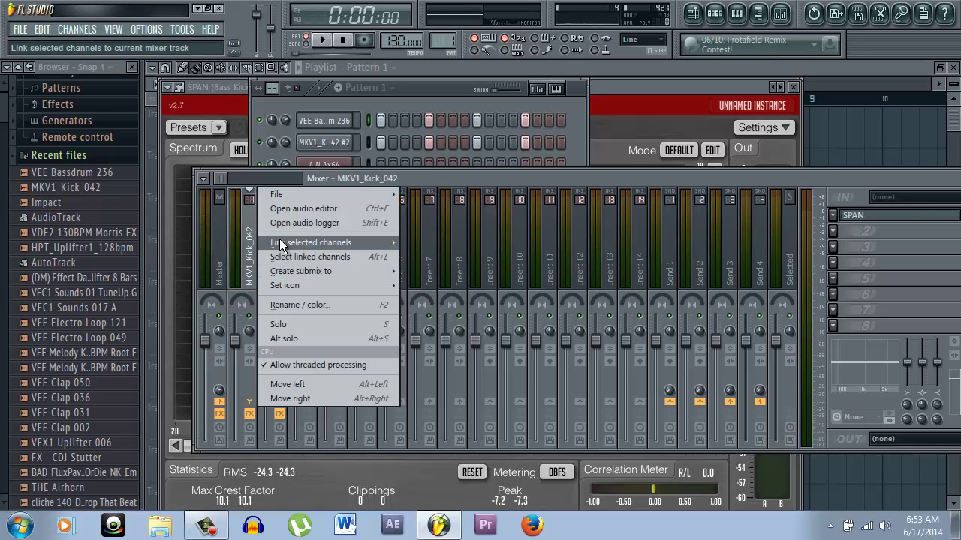
pyautogui.click(326, 303)
pyautogui.write('T')
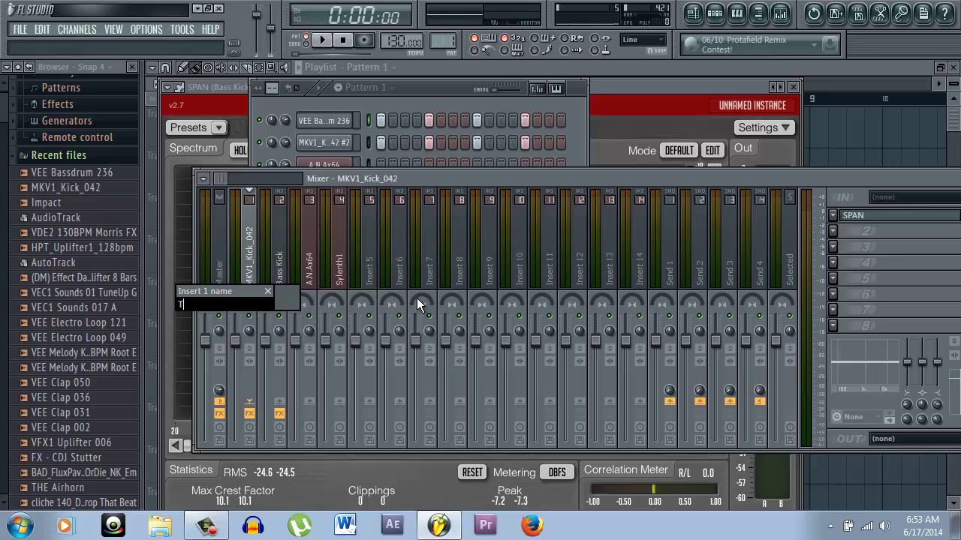
pyautogui.write('op Kick')
pyautogui.press('Return')
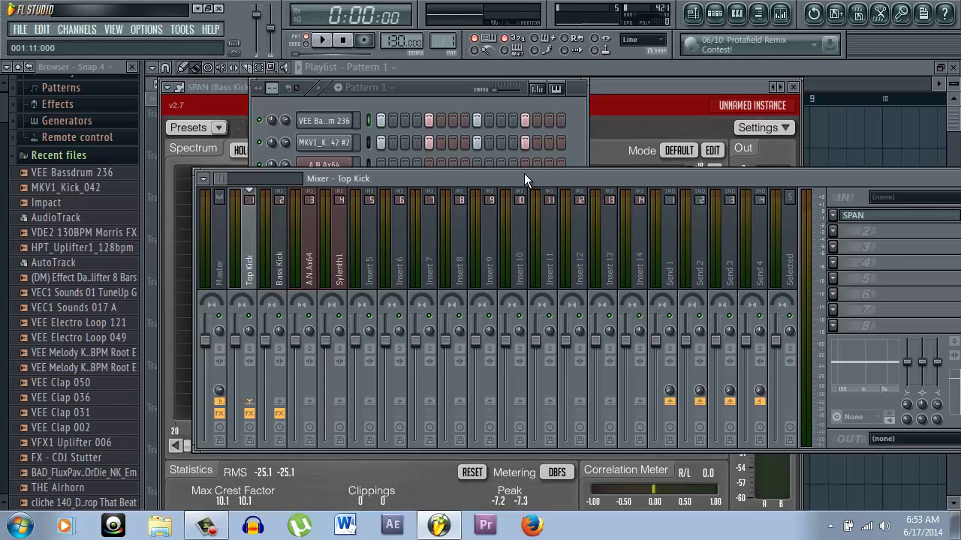
pyautogui.moveTo(731, 181); pyautogui.dragTo(612, 163)
# Step: Watch the Top Kick's spectrum in SPAN during playback, then reposition the mixer
pyautogui.click(747, 205)
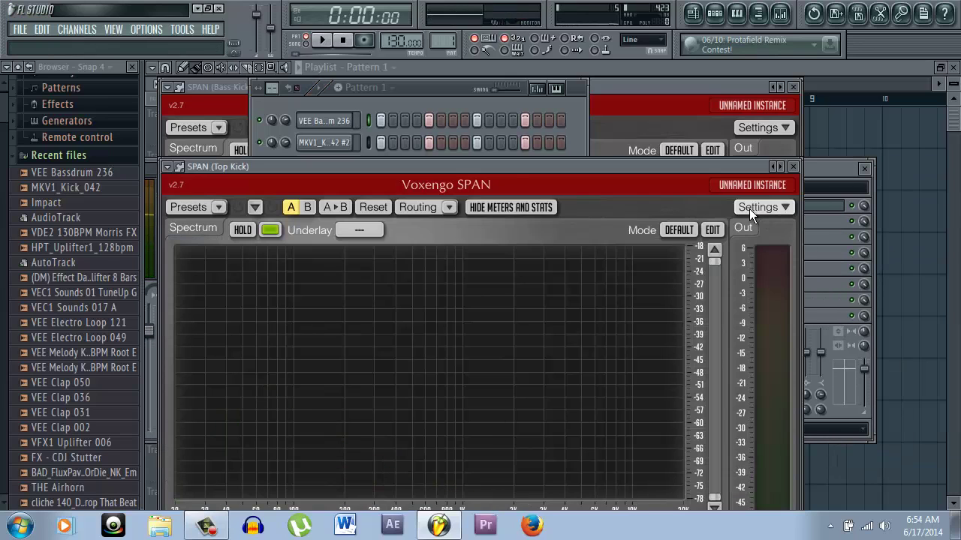
pyautogui.press('space')
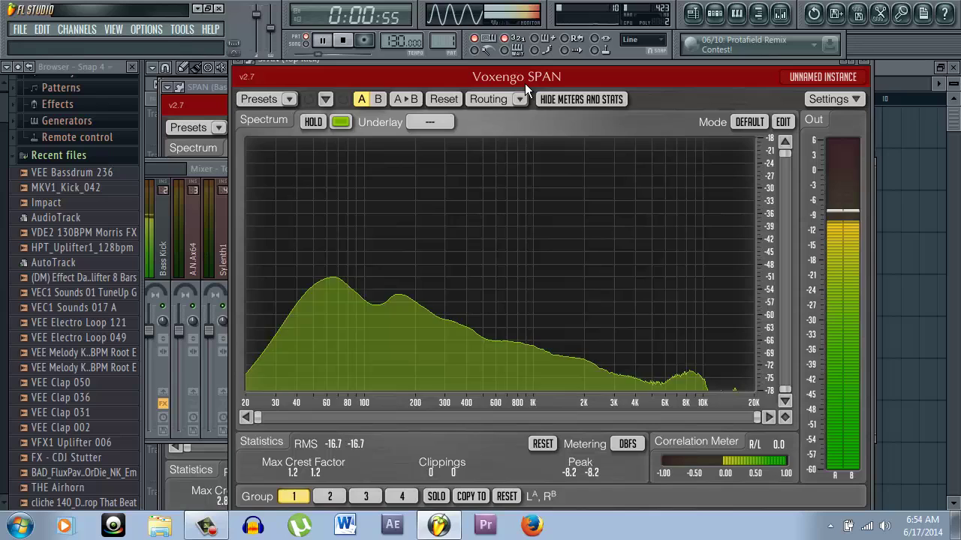
pyautogui.press('space')
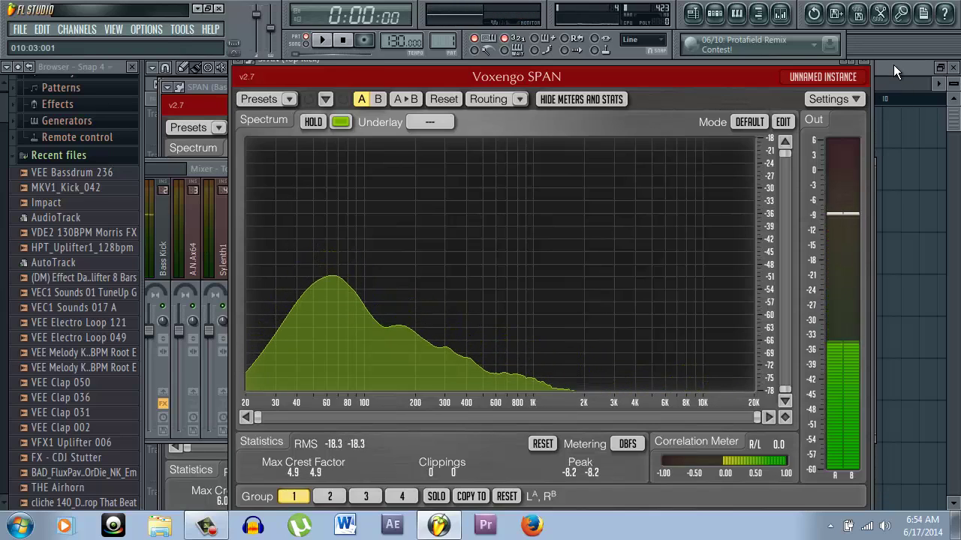
pyautogui.click(893, 66)
pyautogui.click(780, 13)
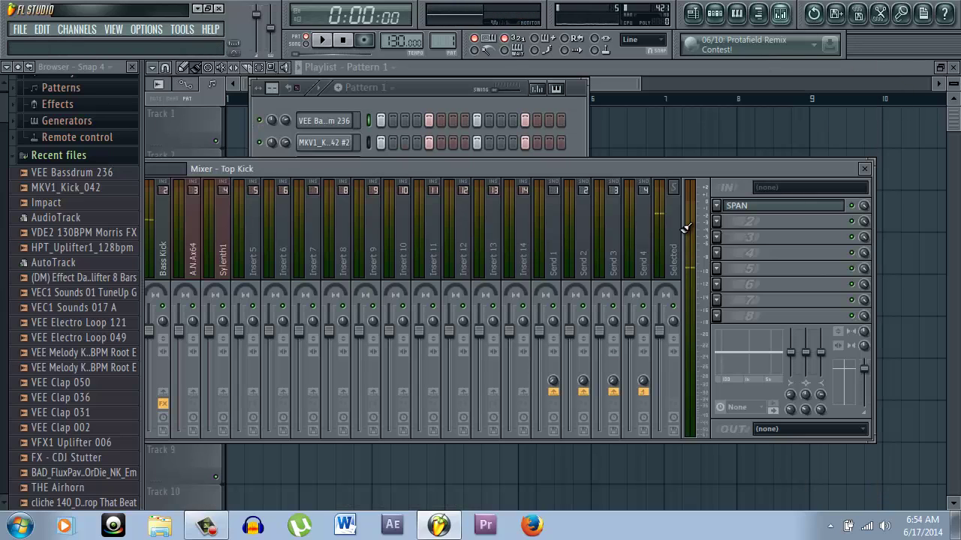
pyautogui.moveTo(291, 175); pyautogui.dragTo(369, 163)
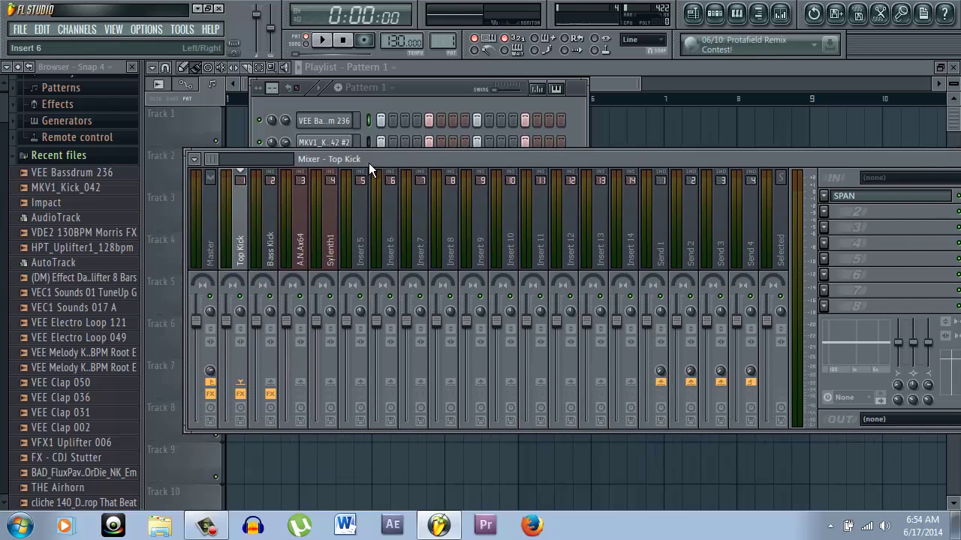
# Step: Add Fruity Parametric EQ 2 to Top Kick, shelving lows down 18 dB at 66 Hz and cutting highs
pyautogui.click(829, 223)
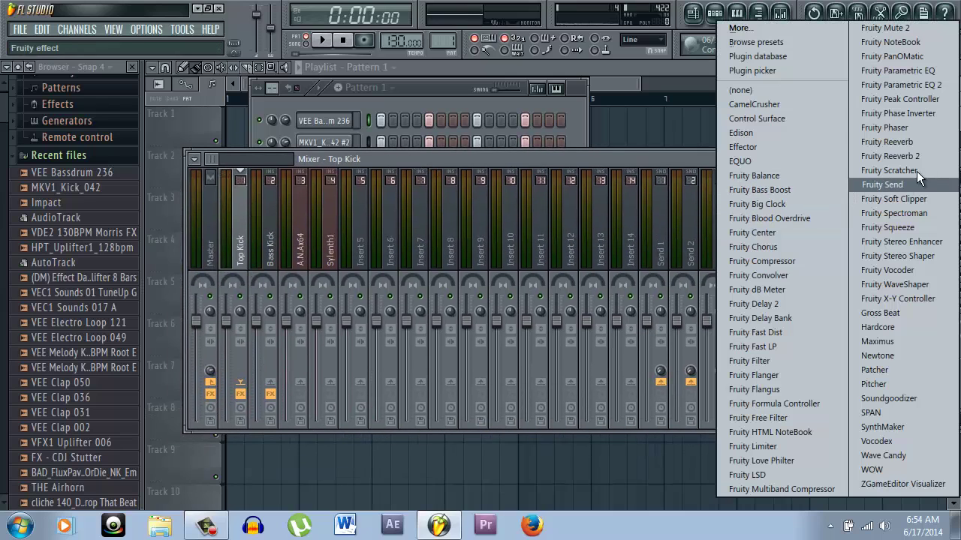
pyautogui.click(901, 84)
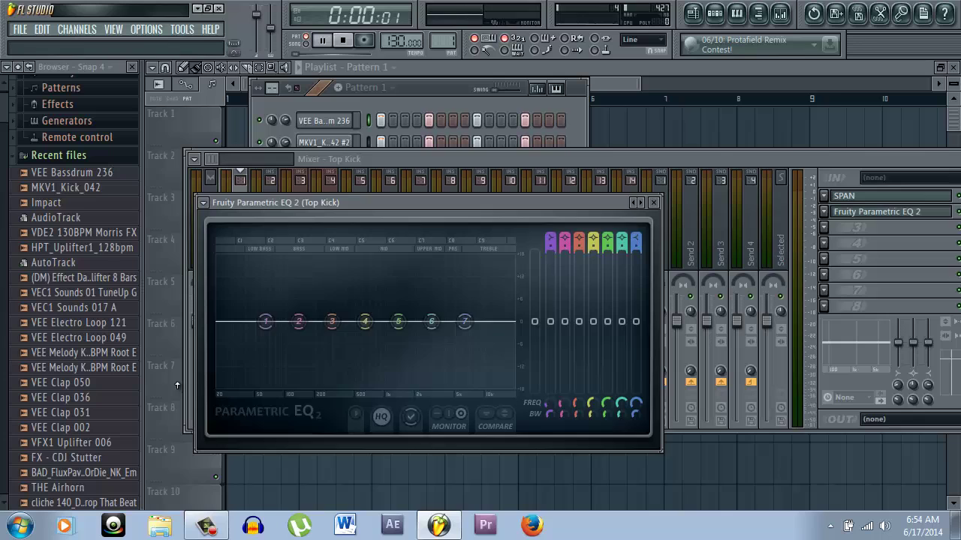
pyautogui.moveTo(260, 354); pyautogui.dragTo(266, 514)
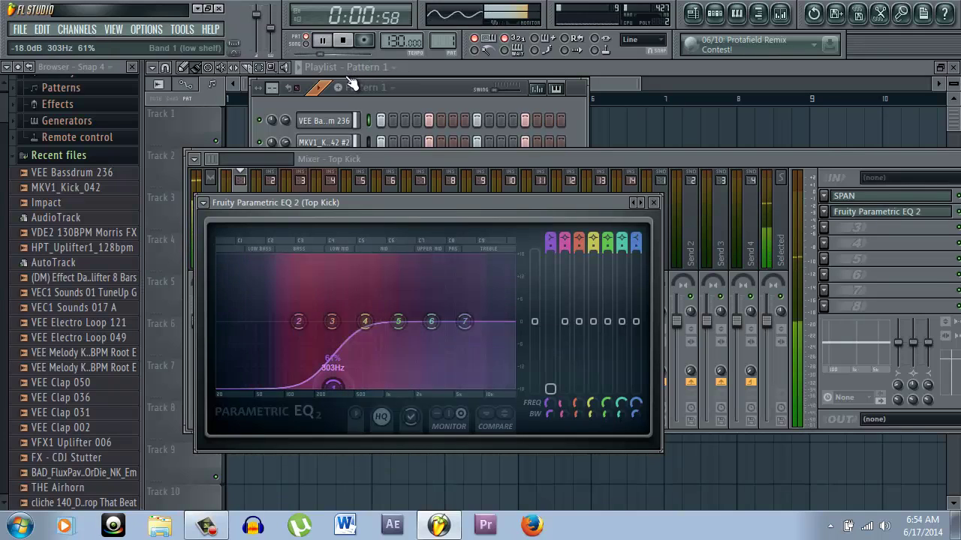
pyautogui.moveTo(478, 329); pyautogui.dragTo(461, 363)
# Step: Fine-tune bands 4 and 6 and set the high shelf around 5379 Hz
pyautogui.moveTo(433, 329); pyautogui.dragTo(425, 328)
pyautogui.moveTo(460, 363); pyautogui.dragTo(449, 395)
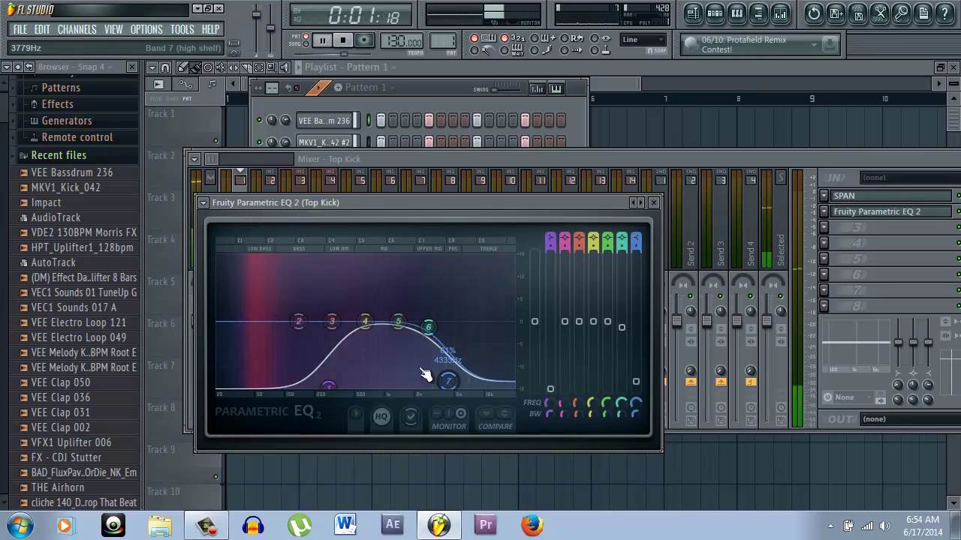
pyautogui.moveTo(365, 337); pyautogui.dragTo(334, 321)
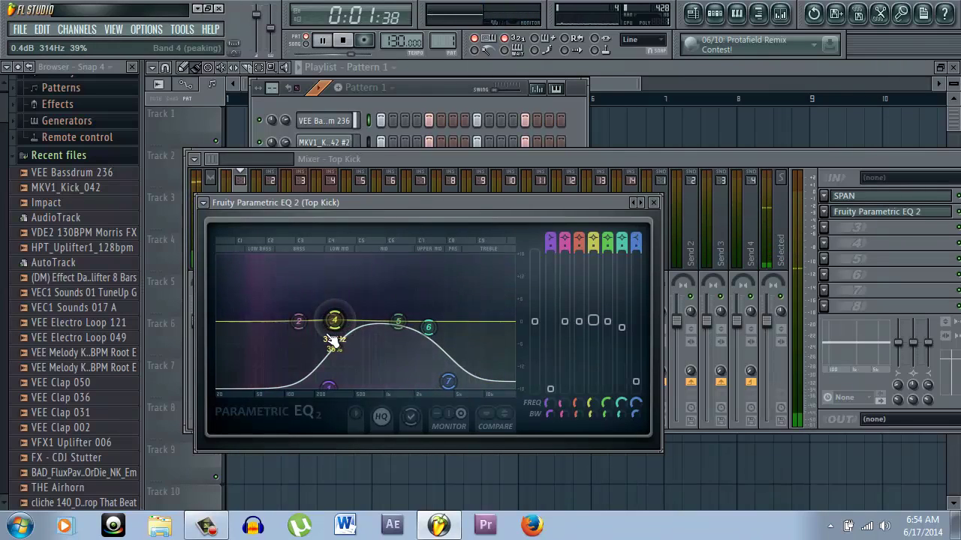
pyautogui.moveTo(325, 380)
pyautogui.mouseDown()
pyautogui.moveTo(313, 383)
pyautogui.moveTo(325, 388)
pyautogui.mouseUp()
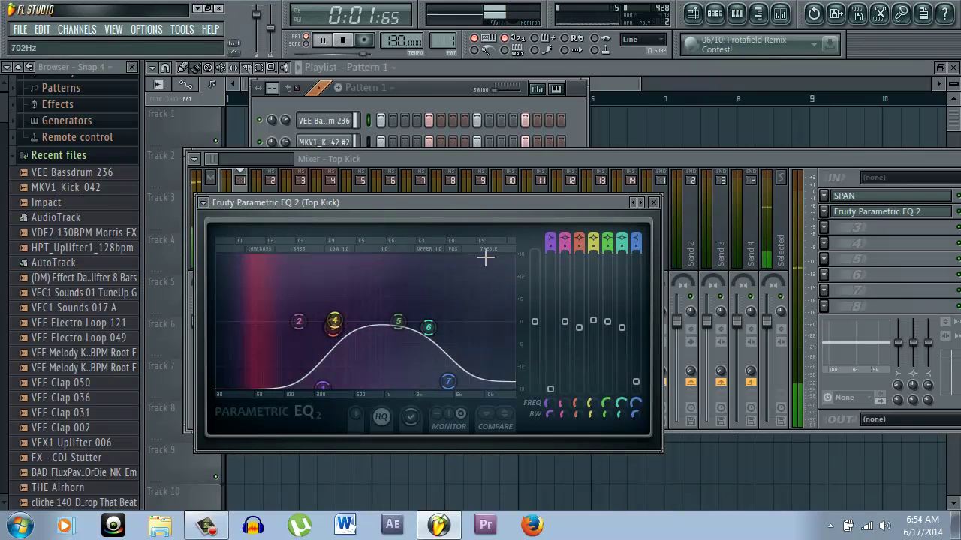
pyautogui.press('space')
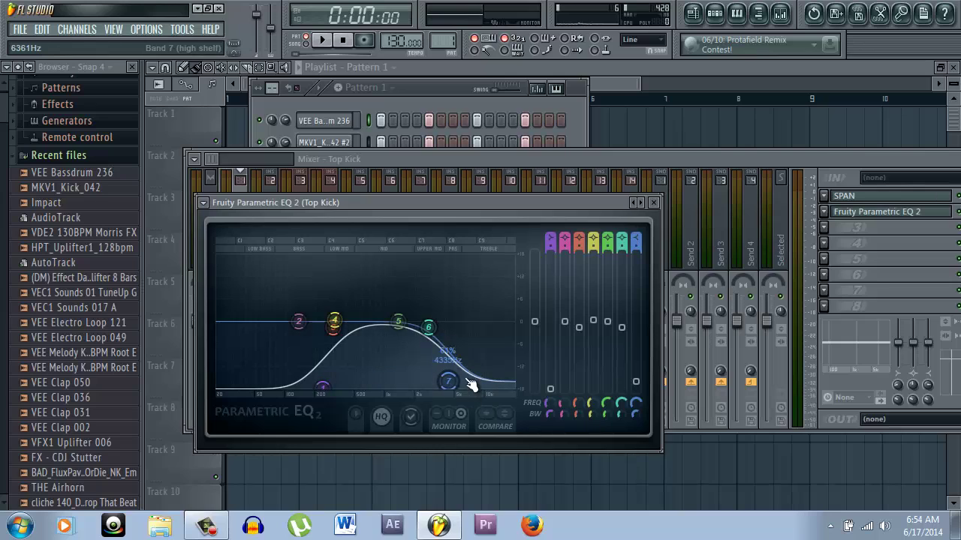
pyautogui.moveTo(450, 383)
pyautogui.mouseDown()
pyautogui.moveTo(446, 404)
pyautogui.moveTo(454, 392)
pyautogui.mouseUp()
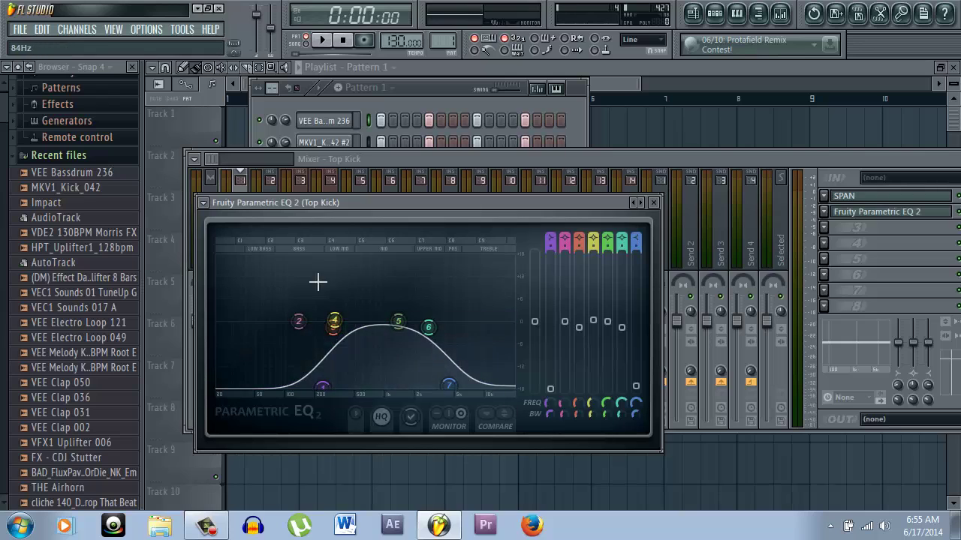
# Step: Load Fruity Parametric EQ 2 onto the Bass Kick insert and start playback
pyautogui.click(716, 153)
pyautogui.click(274, 251)
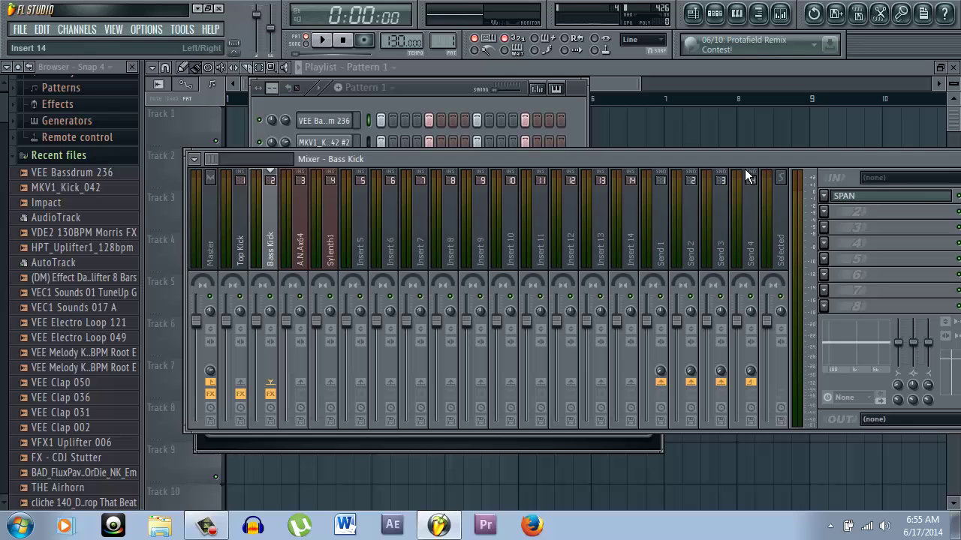
pyautogui.click(832, 213)
pyautogui.click(886, 87)
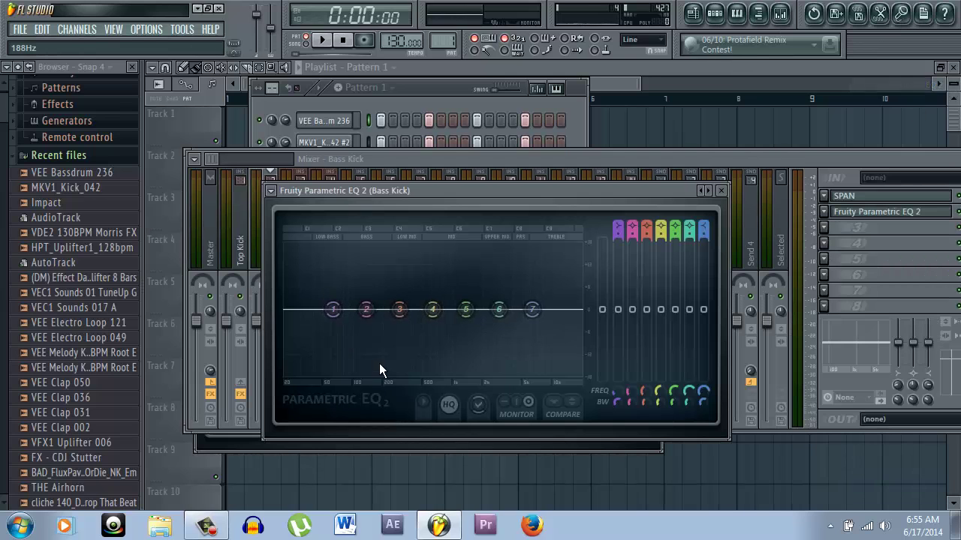
pyautogui.press('space')
# Step: Low-pass Bass Kick near 255 Hz, shelve off the deepest lows and lower band 2 near 142 Hz
pyautogui.moveTo(540, 326); pyautogui.dragTo(459, 384)
pyautogui.moveTo(434, 79); pyautogui.dragTo(349, 499)
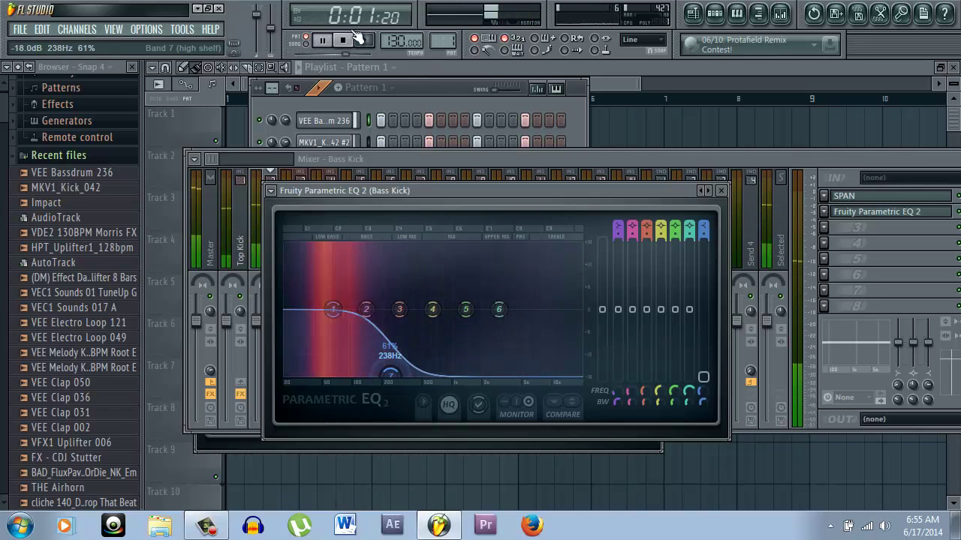
pyautogui.moveTo(332, 309); pyautogui.dragTo(327, 410)
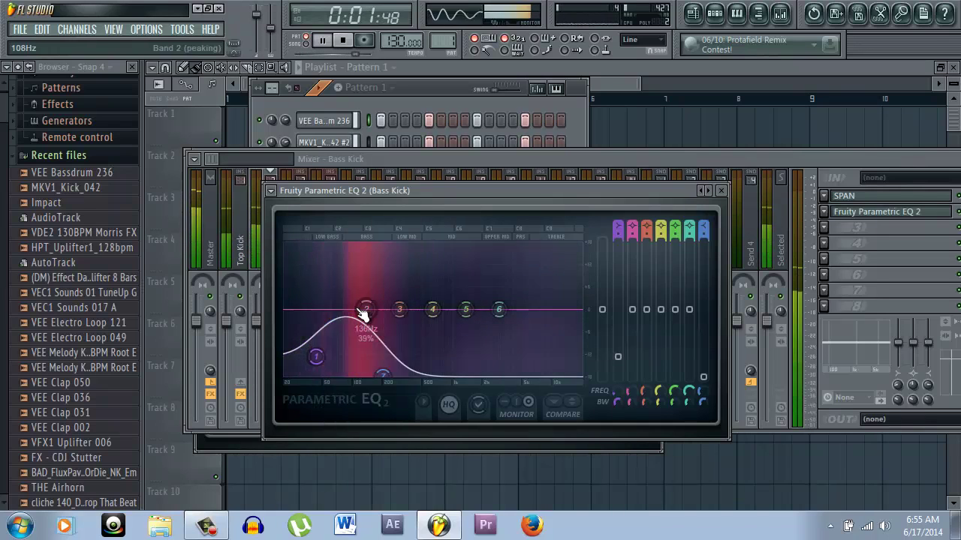
pyautogui.moveTo(365, 309); pyautogui.dragTo(366, 337)
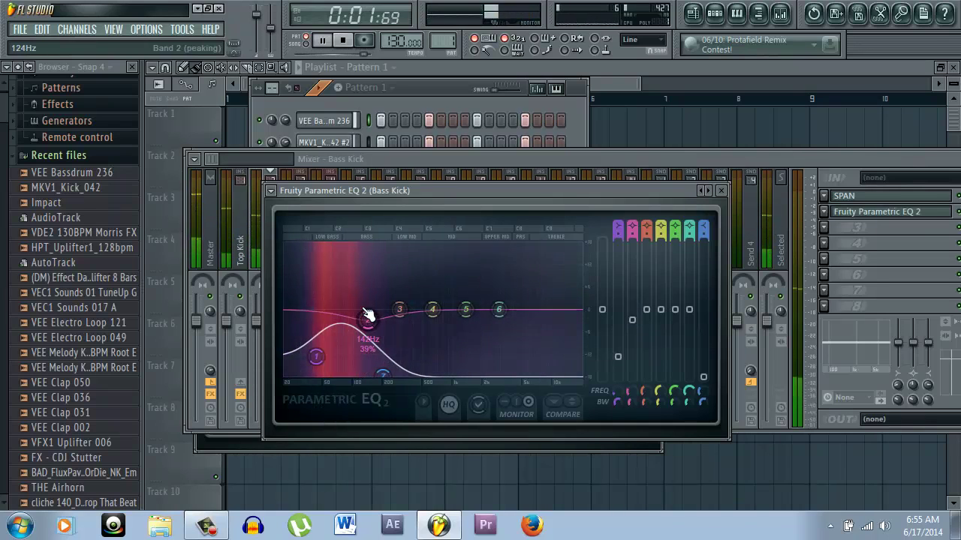
pyautogui.moveTo(383, 375); pyautogui.dragTo(395, 384)
pyautogui.click(557, 158)
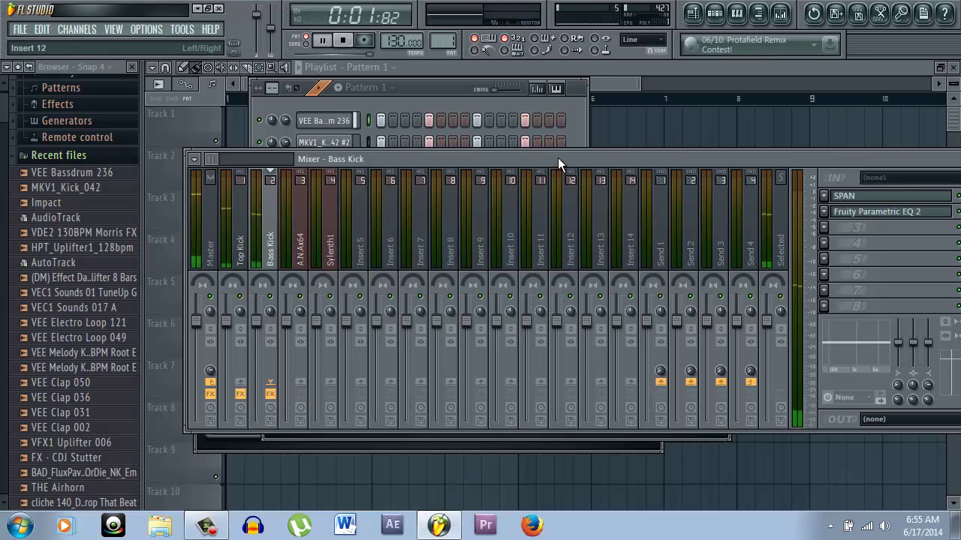
# Step: Lower Top Kick to about -6.4 dB and Bass Kick to about -3.3 dB while checking playback
pyautogui.press('space')
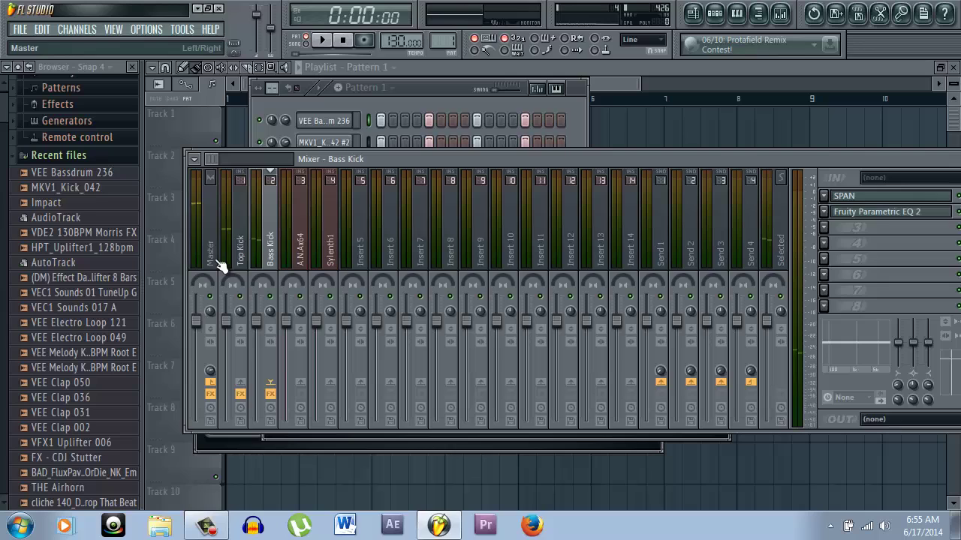
pyautogui.moveTo(230, 324); pyautogui.dragTo(232, 370)
pyautogui.press('space')
pyautogui.moveTo(256, 321); pyautogui.dragTo(229, 356)
pyautogui.click(257, 342)
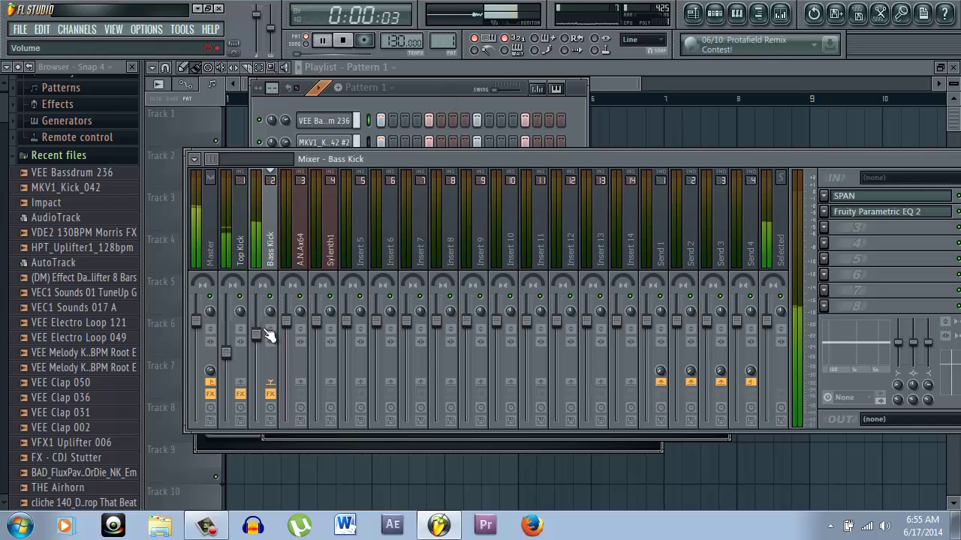
pyautogui.click(427, 91)
pyautogui.press('space')
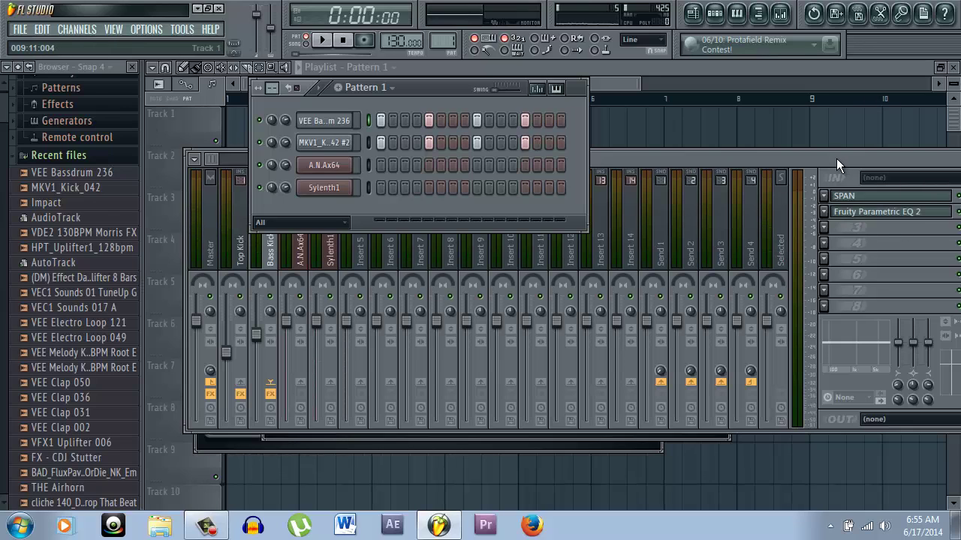
# Step: Reshape the Bass Kick EQ: low shelf -18.0 dB at 66 Hz, band 2 to 105 Hz, narrower low-shelf bandwidth
pyautogui.click(909, 214)
pyautogui.press('space')
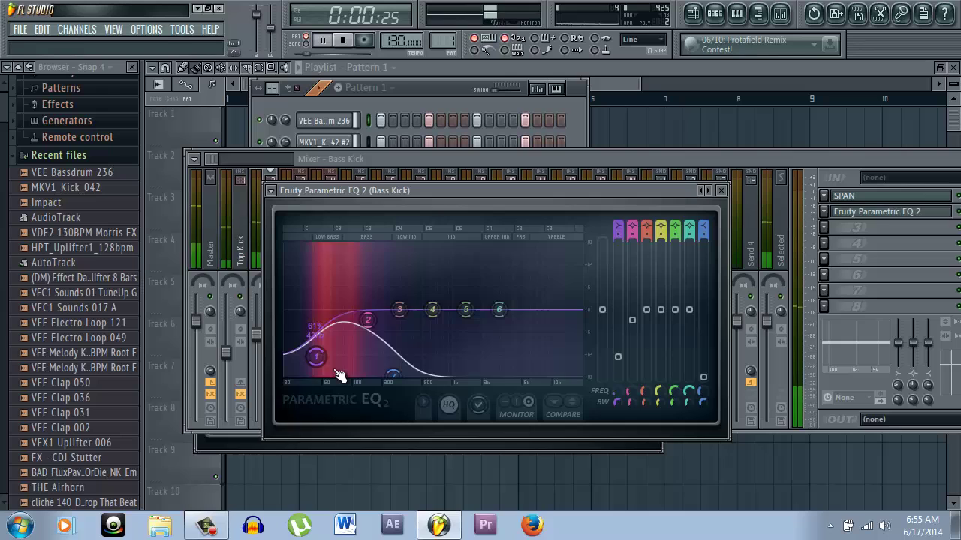
pyautogui.moveTo(320, 360); pyautogui.dragTo(333, 392)
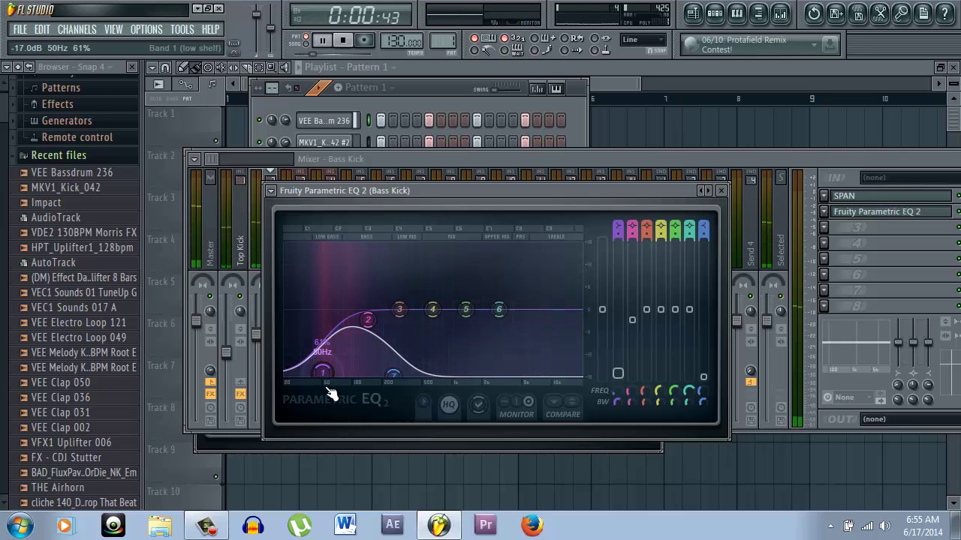
pyautogui.moveTo(361, 334); pyautogui.dragTo(358, 312)
pyautogui.moveTo(395, 381)
pyautogui.mouseDown()
pyautogui.moveTo(396, 356)
pyautogui.moveTo(392, 369)
pyautogui.mouseUp()
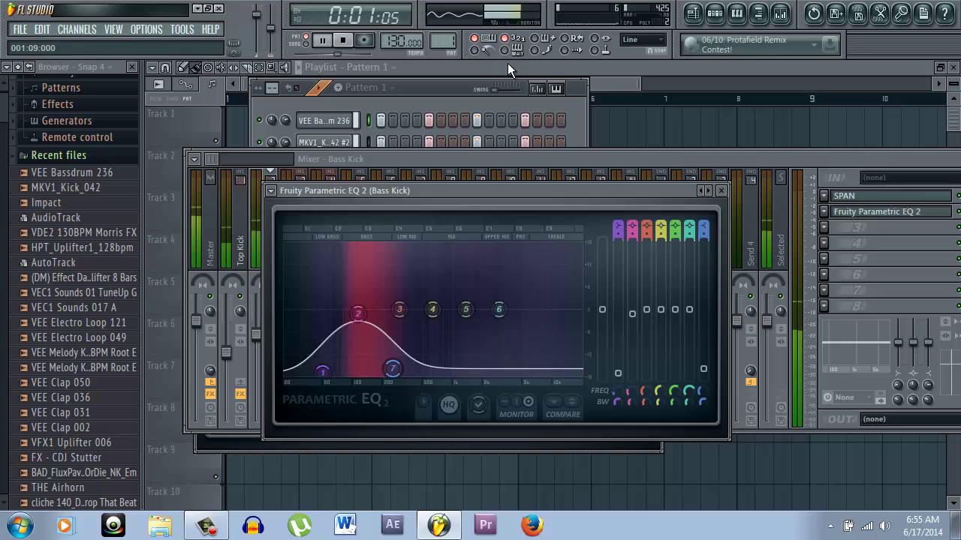
pyautogui.moveTo(323, 371); pyautogui.dragTo(346, 411)
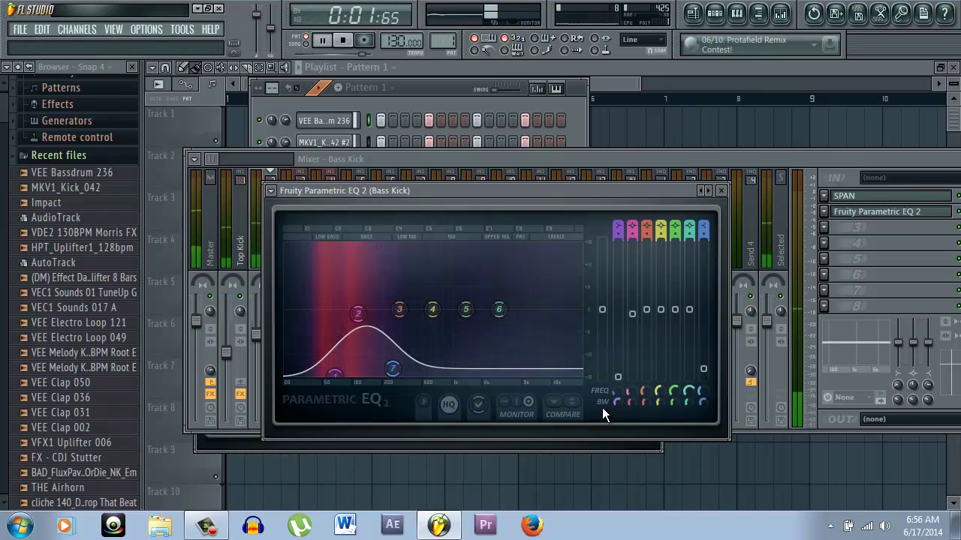
pyautogui.moveTo(614, 402); pyautogui.dragTo(591, 374)
# Step: Lower the Top Kick fader to about 70%, then bring the Pattern 1 channel rack forward and stop playback
pyautogui.click(631, 151)
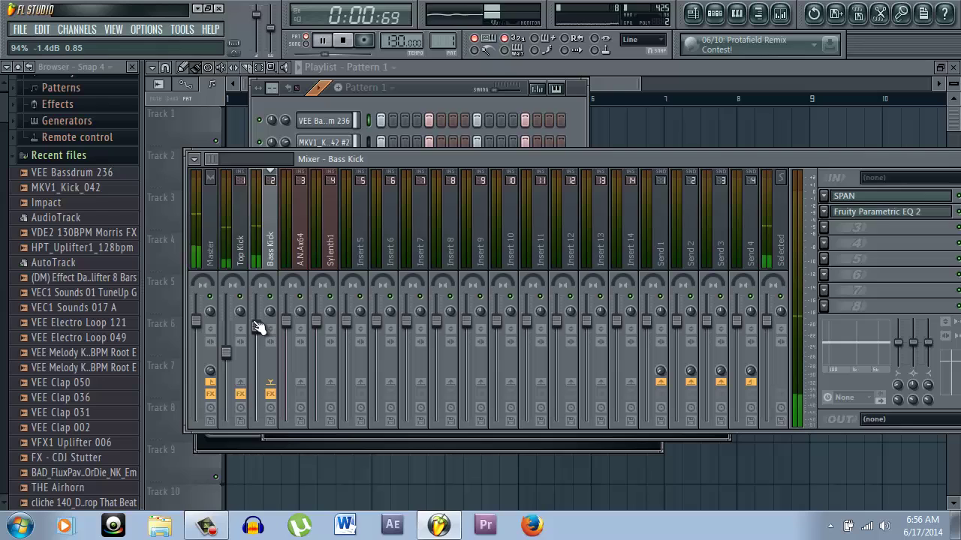
pyautogui.click(227, 351)
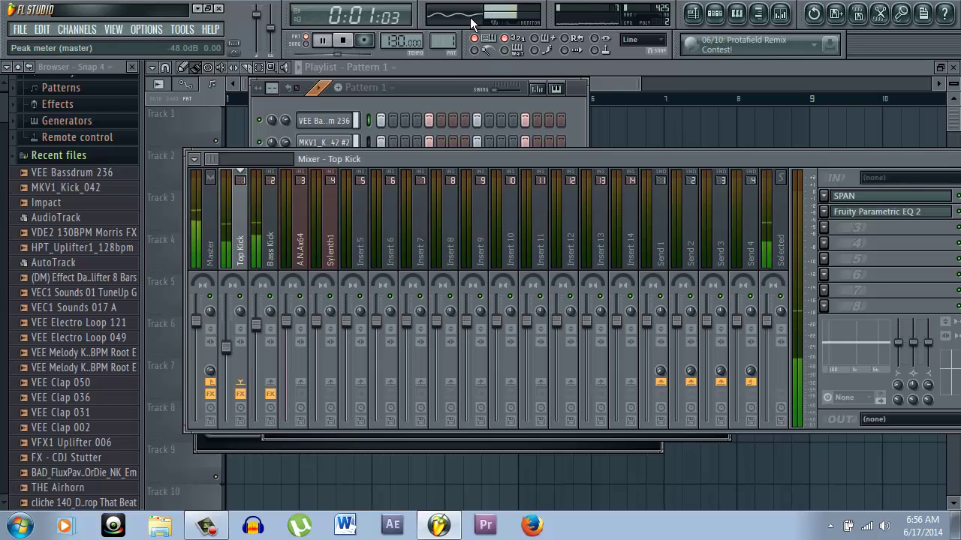
pyautogui.click(421, 95)
pyautogui.press('space')
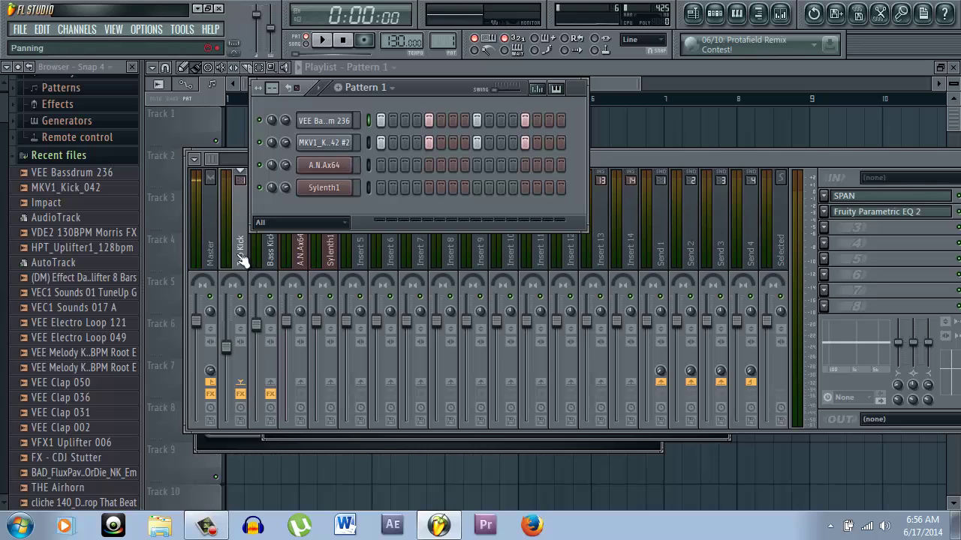
# Step: Open the A.N.Ax64 piano roll and preview a note's pitch
pyautogui.rightClick(354, 161)
pyautogui.click(382, 162)
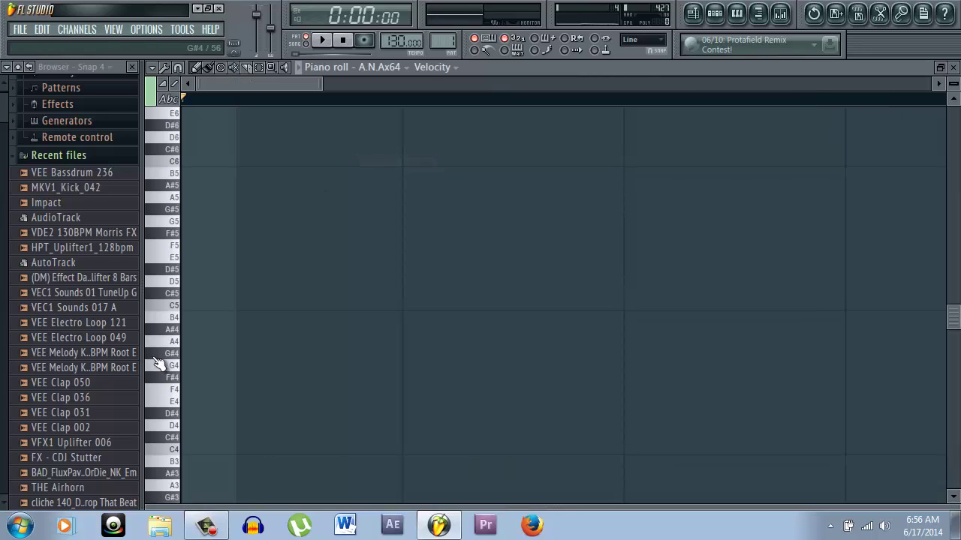
pyautogui.click(160, 373)
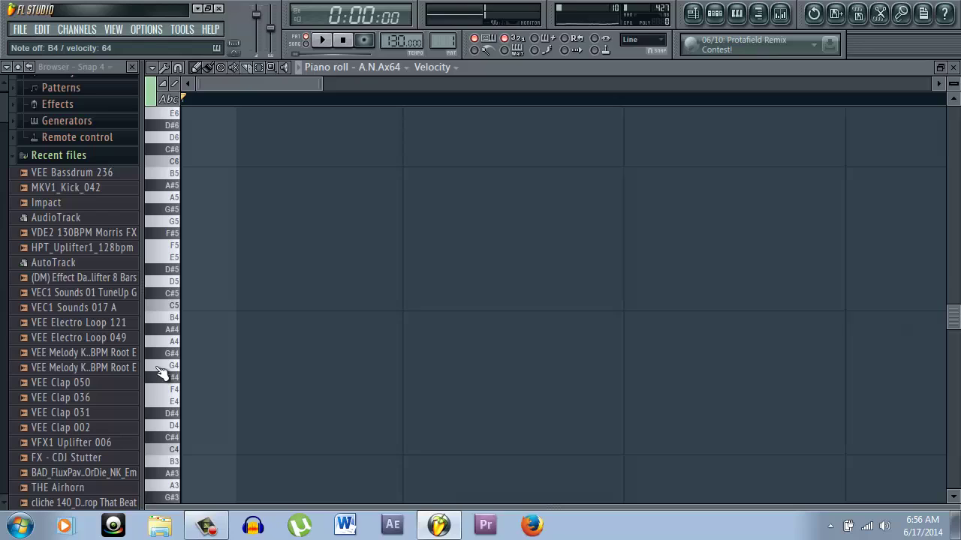
pyautogui.scroll(-6, 193, 368)
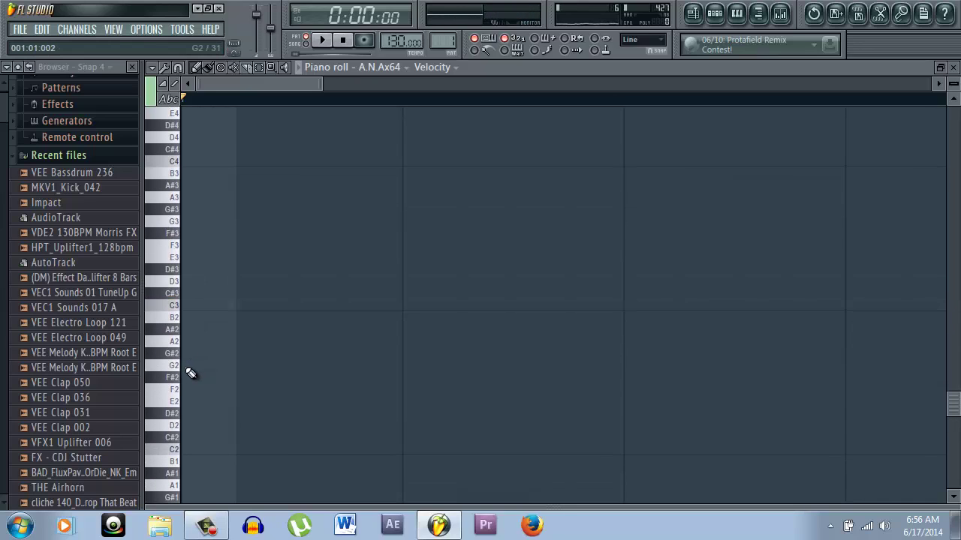
pyautogui.scroll(1, 193, 338)
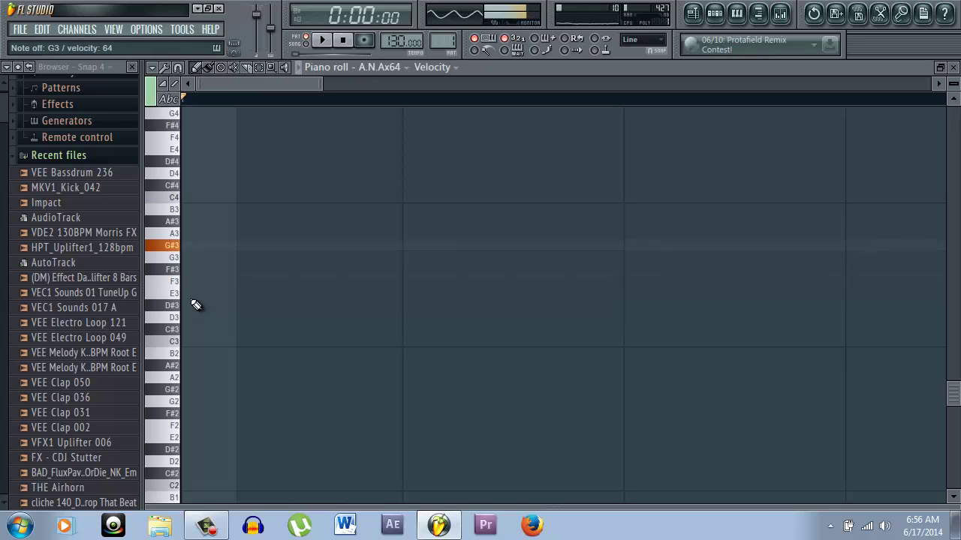
# Step: Place A3 notes on successive beats in the A.N.Ax64 piano roll and audition them
pyautogui.click(306, 238)
pyautogui.click(503, 233)
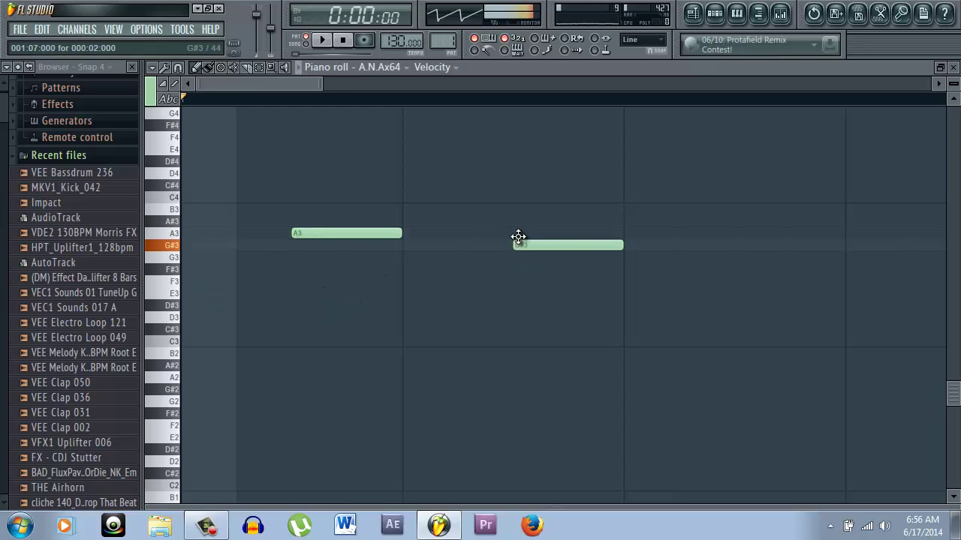
pyautogui.scroll(-2, 509, 262)
pyautogui.click(446, 242)
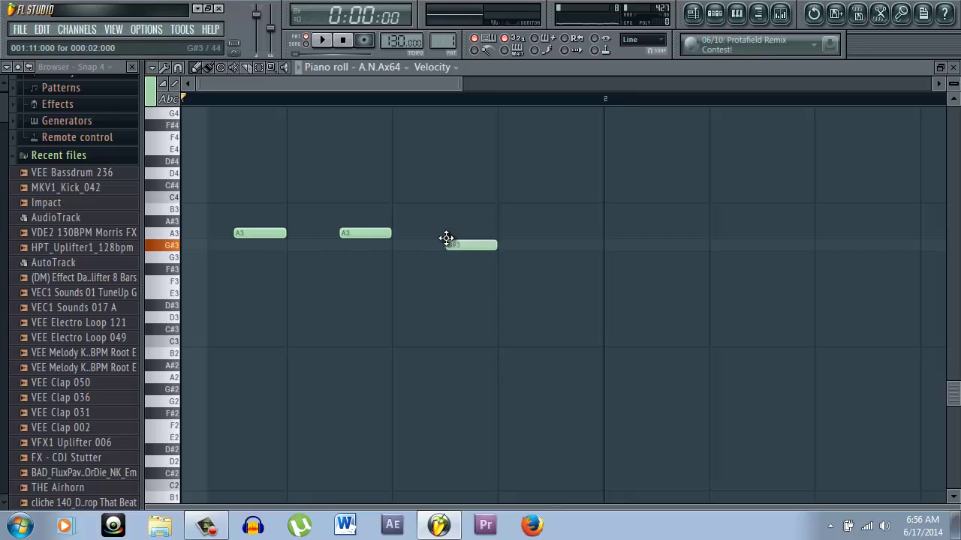
pyautogui.moveTo(450, 242); pyautogui.dragTo(469, 232)
pyautogui.click(555, 234)
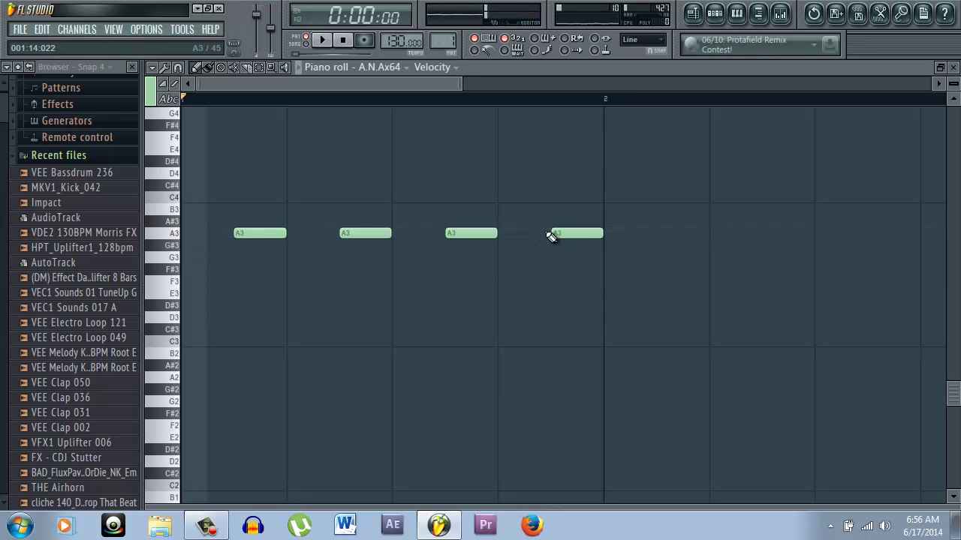
pyautogui.press('space')
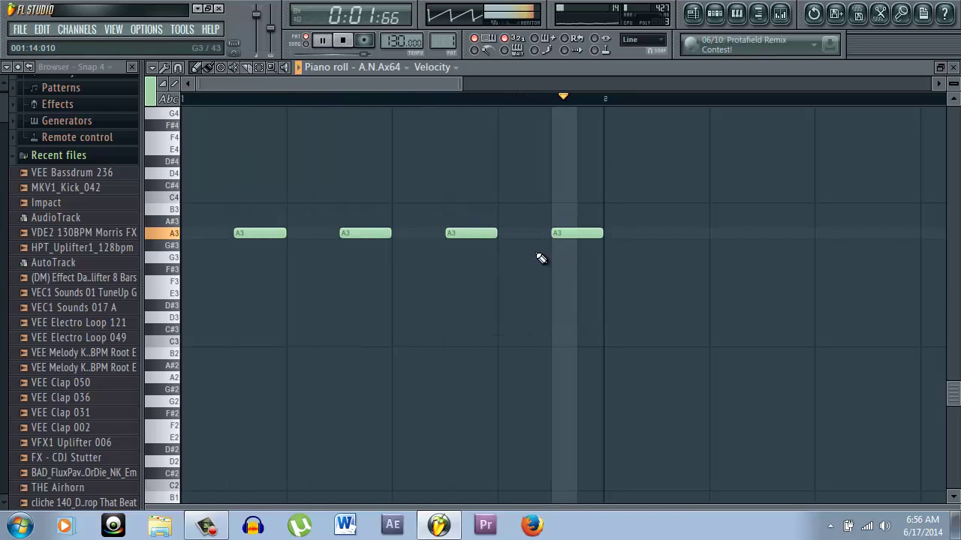
pyautogui.press('space')
# Step: With snap set to (none), shorten all A3 notes to end just before the next beat
pyautogui.hotkey('ctrl', 'a')
pyautogui.scroll(3, 494, 273)
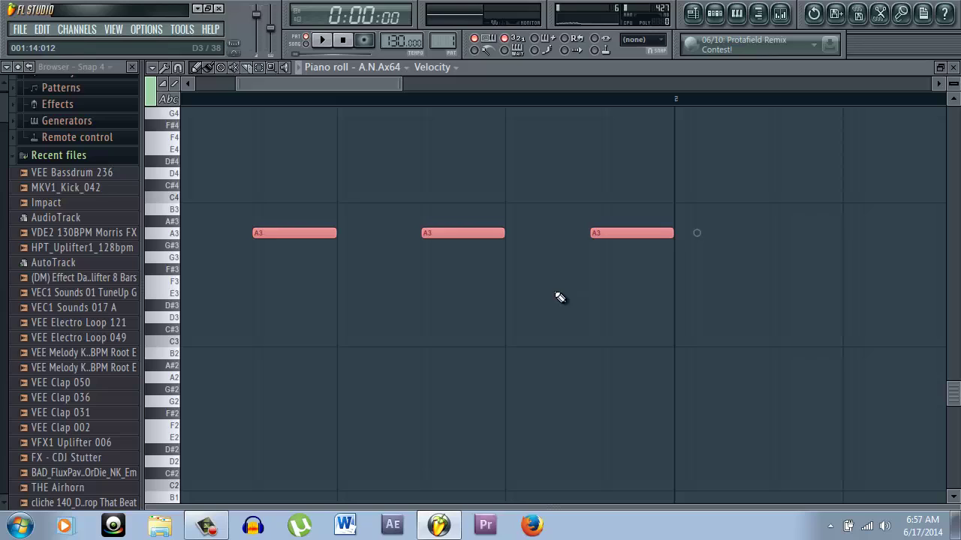
pyautogui.click(165, 69)
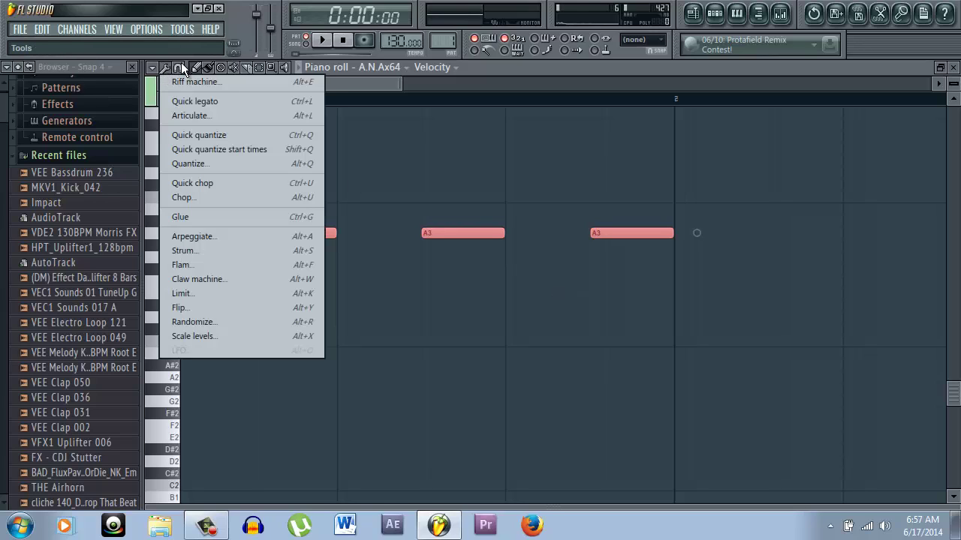
pyautogui.click(181, 65)
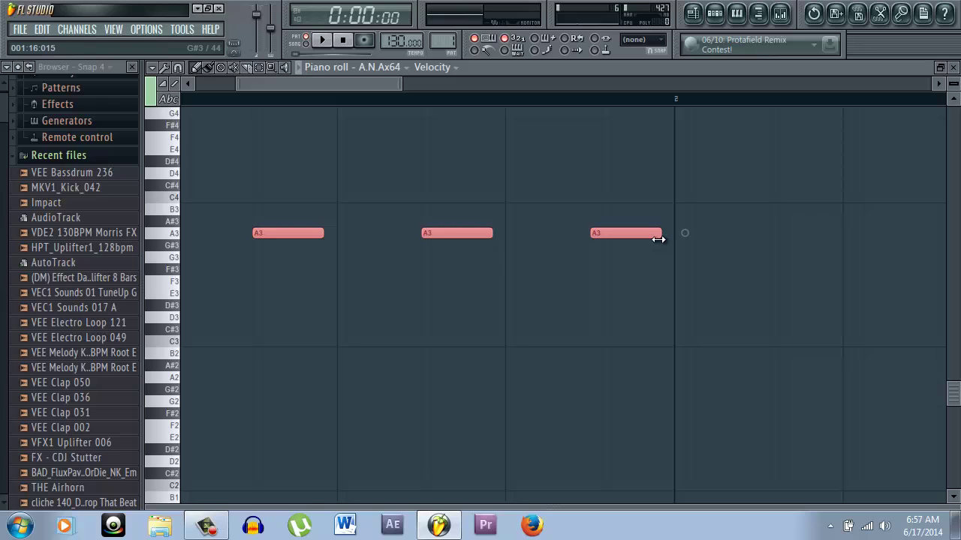
pyautogui.click(667, 250)
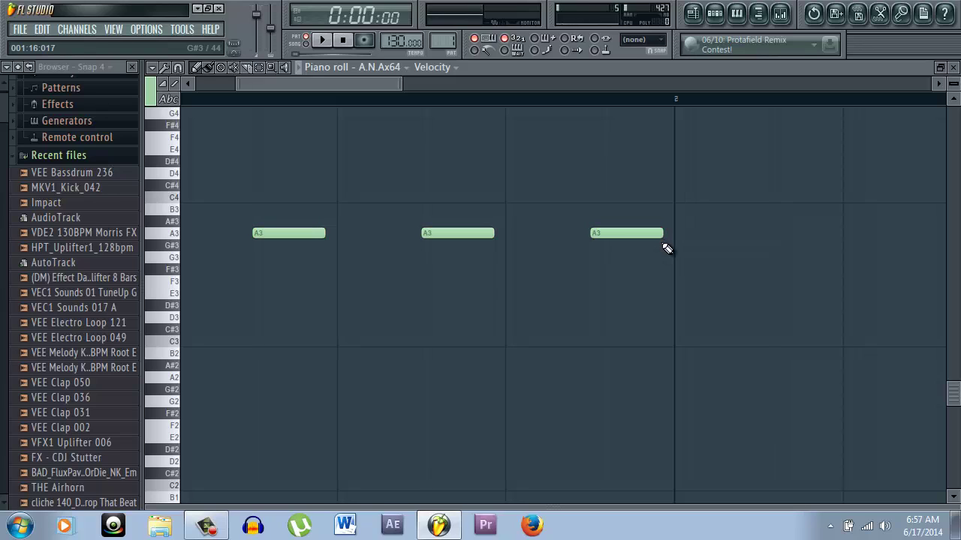
pyautogui.press('space')
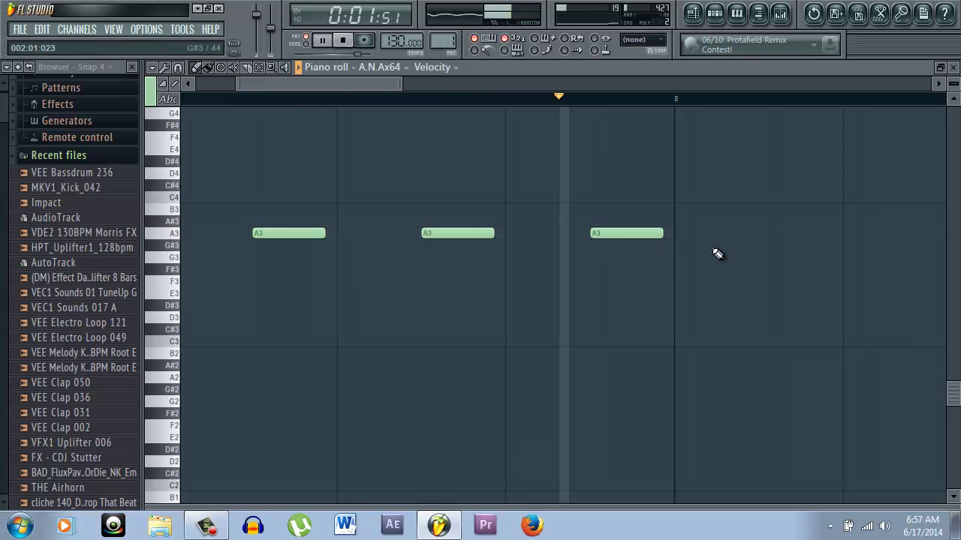
pyautogui.press('space')
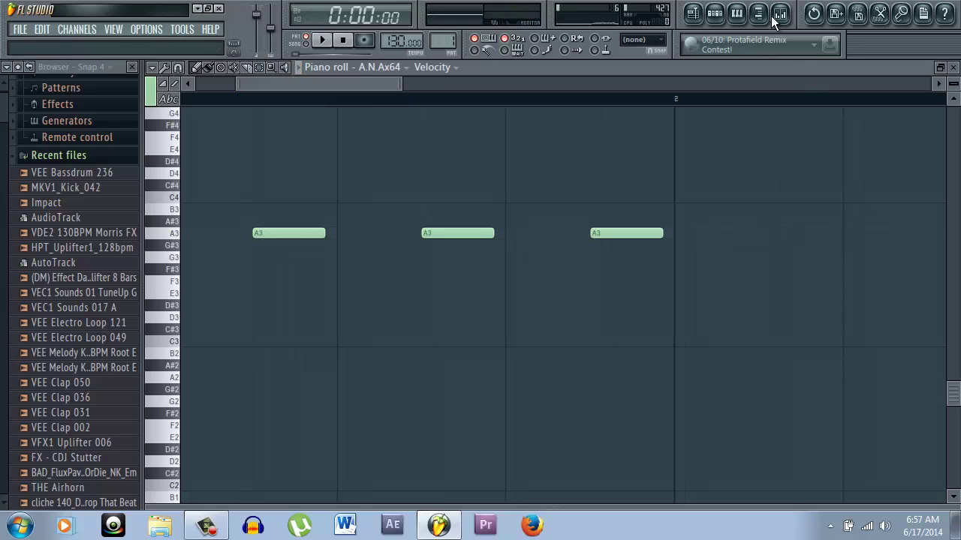
# Step: Set the audio buffer length to 2304 samples (53 ms) in Audio settings and test playback
pyautogui.click(202, 31)
pyautogui.moveTo(180, 33)
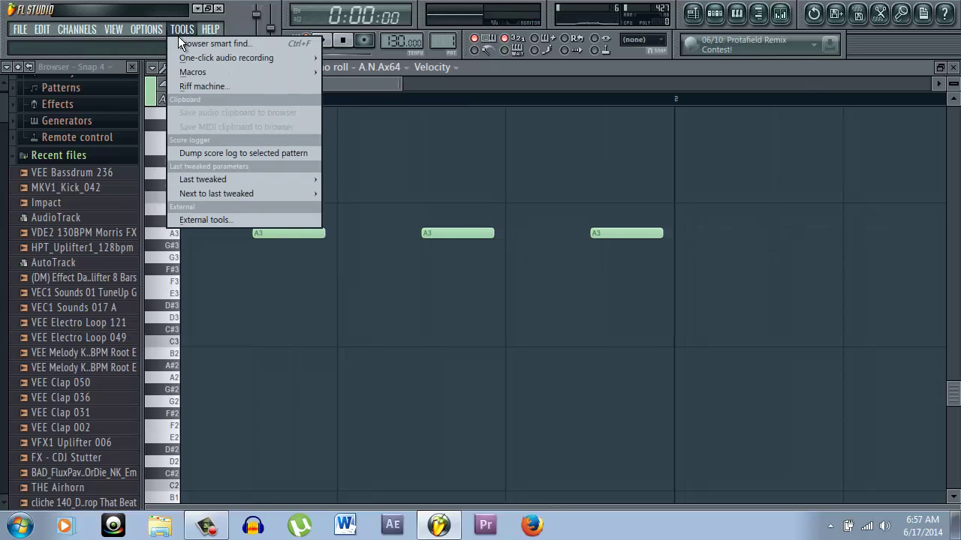
pyautogui.moveTo(143, 28)
pyautogui.click(162, 72)
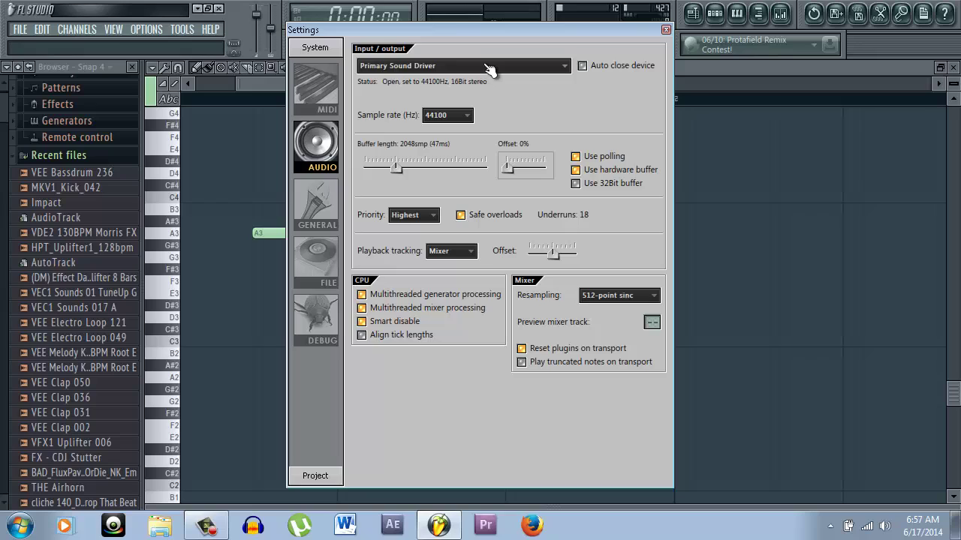
pyautogui.moveTo(398, 172); pyautogui.dragTo(404, 174)
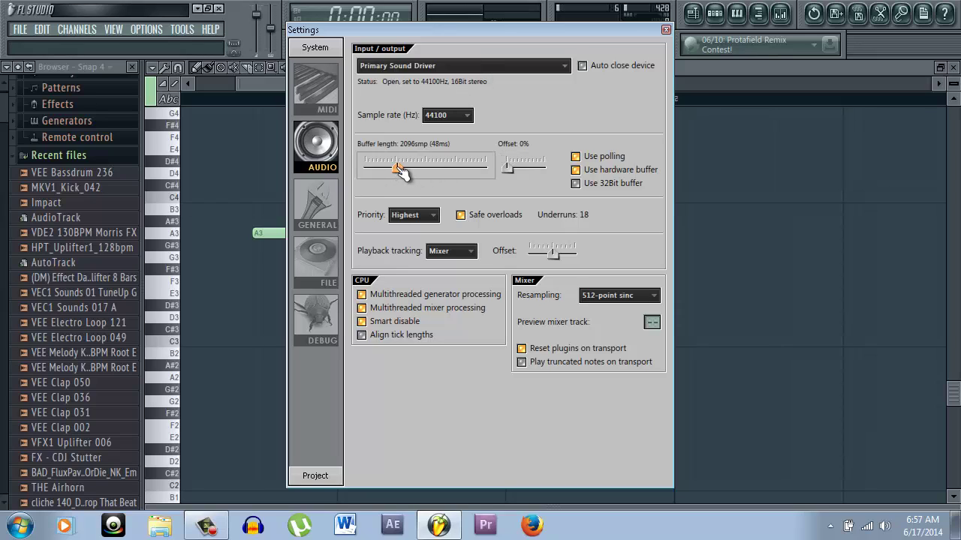
pyautogui.click(666, 30)
pyautogui.press('space')
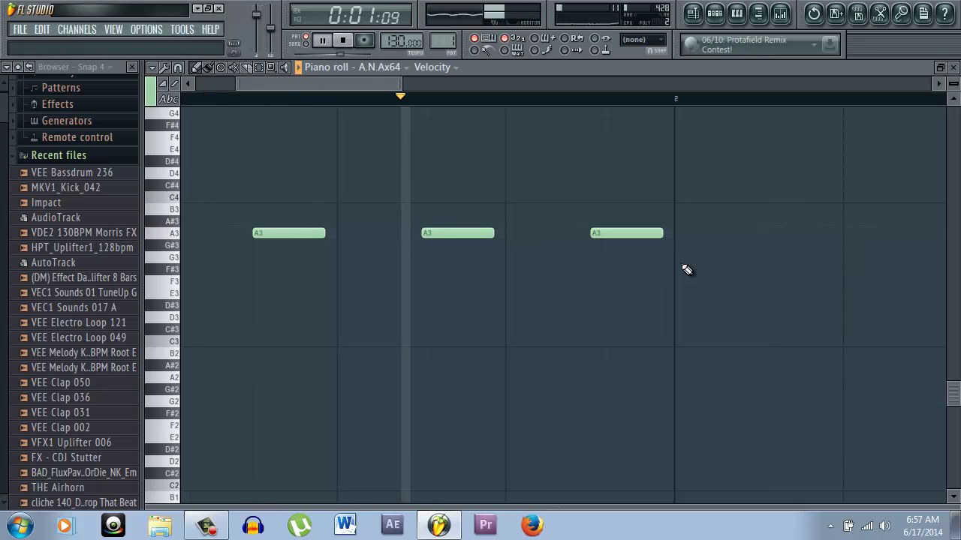
pyautogui.press('space')
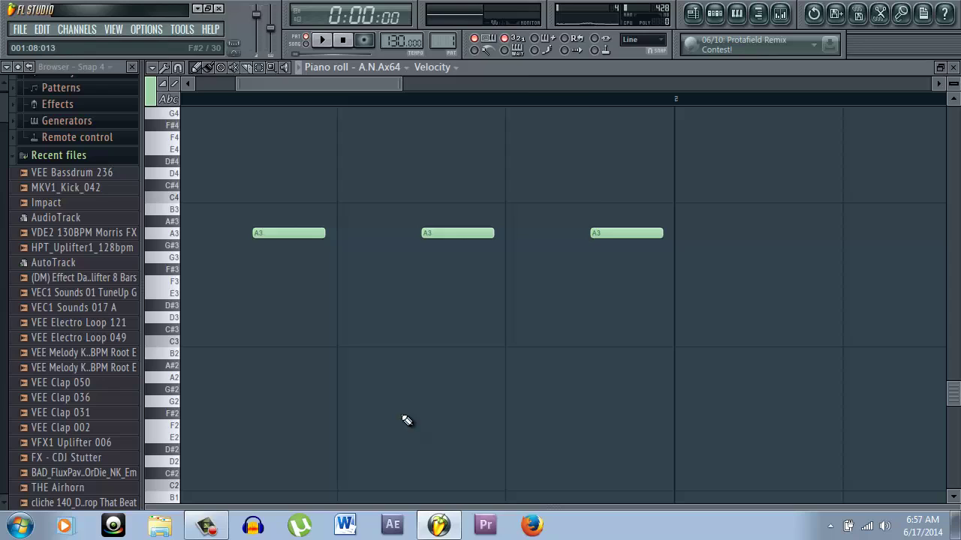
# Step: Paste the copied A3 bass notes into the Sylenth1 channel and play both layers together
pyautogui.press('F6')
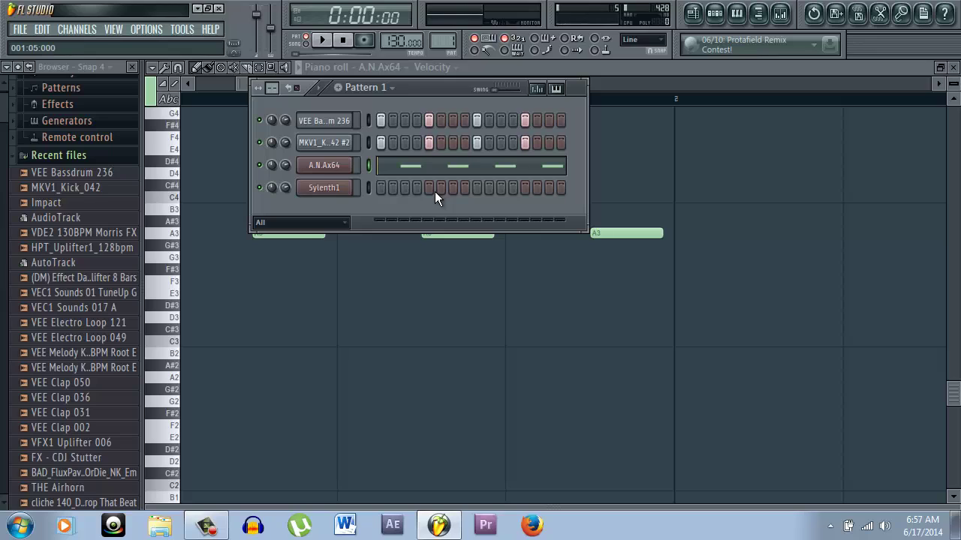
pyautogui.click(367, 187)
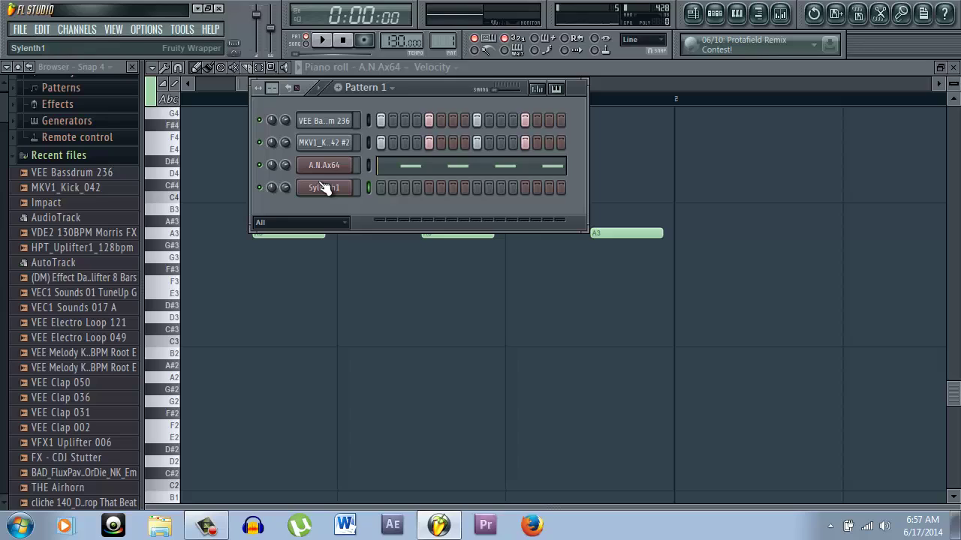
pyautogui.hotkey('ctrl', 'v')
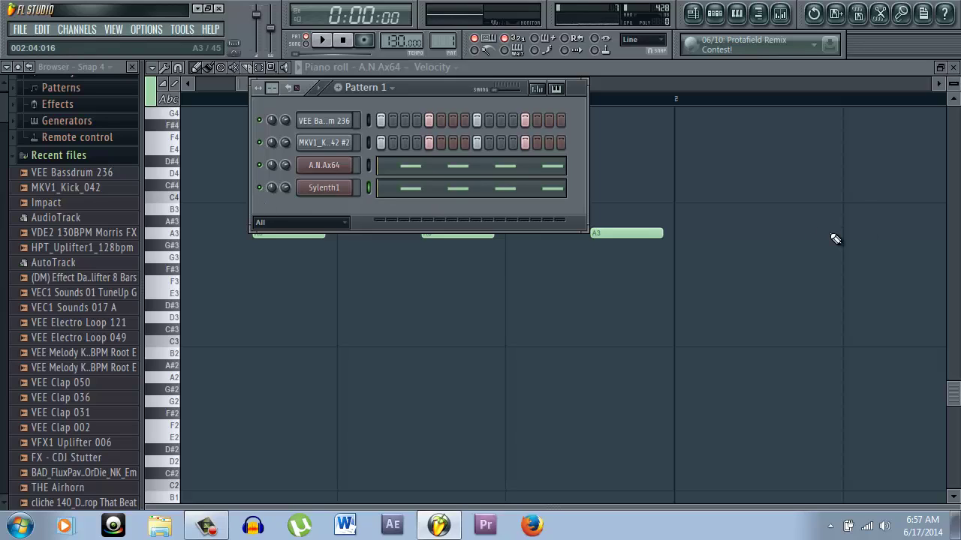
pyautogui.press('space')
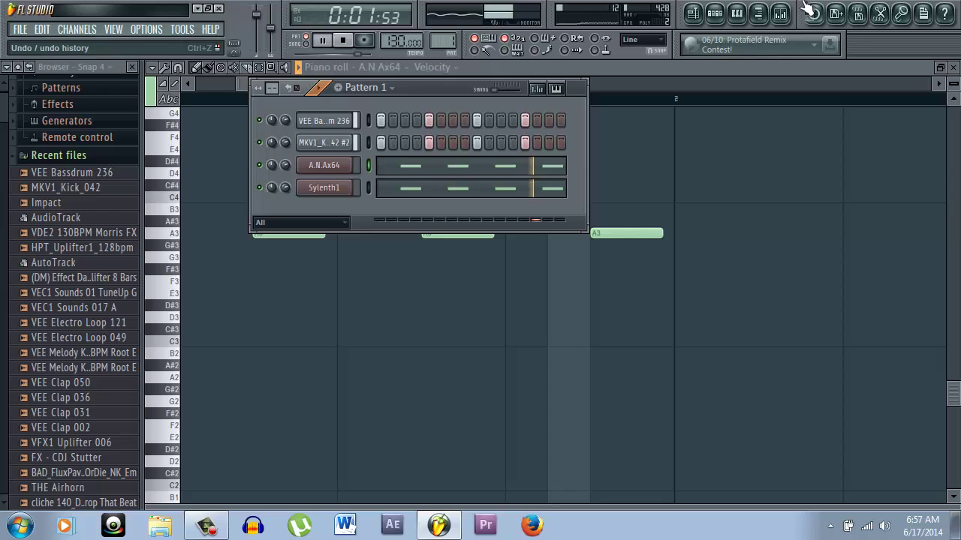
pyautogui.press('space')
pyautogui.click(780, 12)
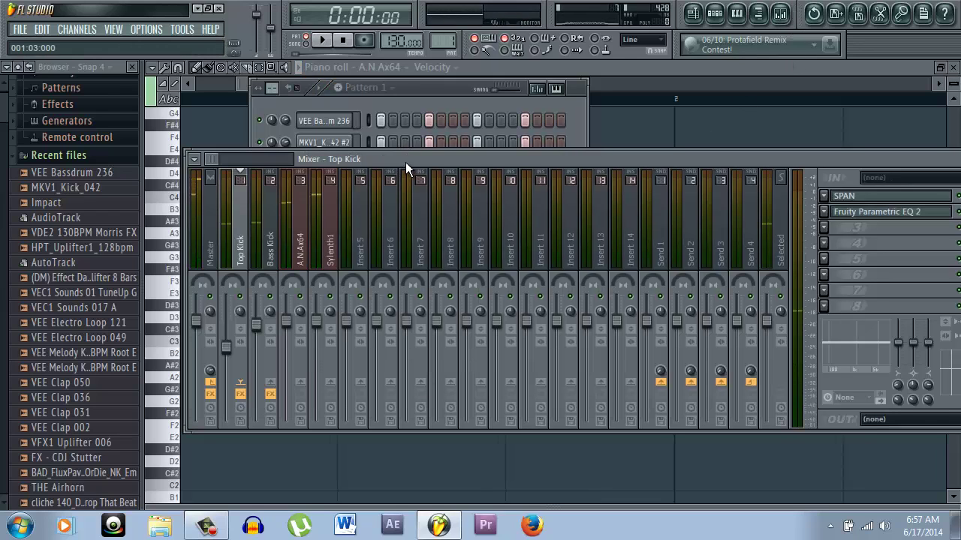
# Step: Load Voxengo SPAN into FX slot 1 of the A.N.Ax64 mixer track
pyautogui.moveTo(405, 162); pyautogui.dragTo(419, 161)
pyautogui.click(315, 252)
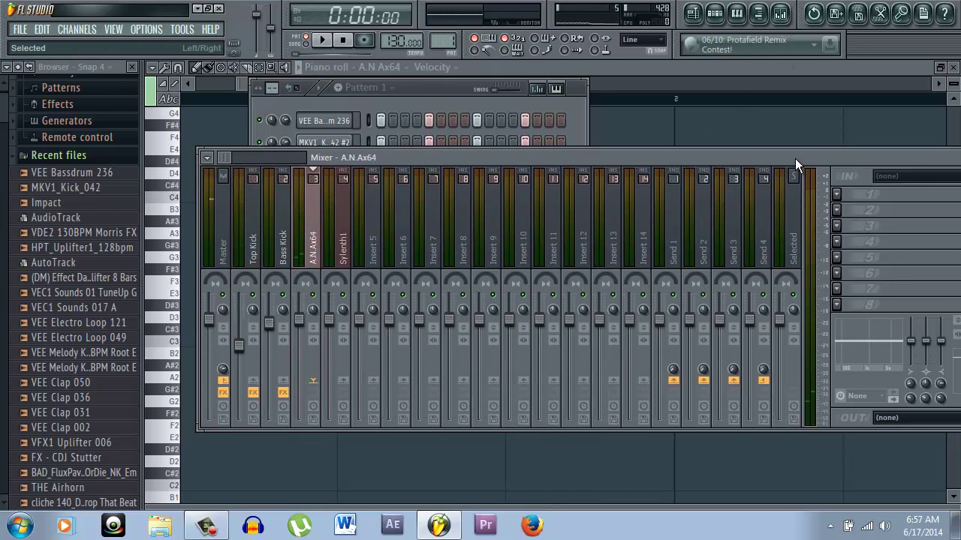
pyautogui.click(331, 330)
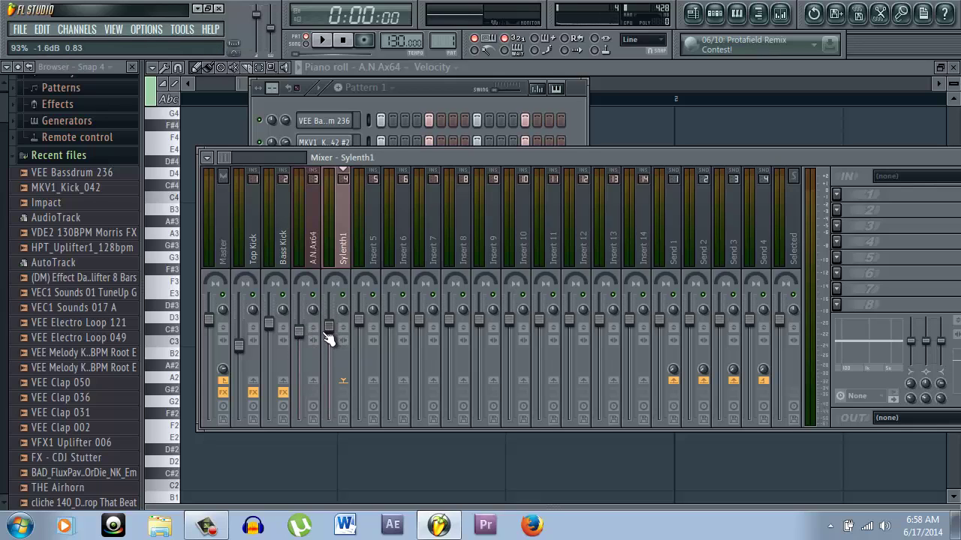
pyautogui.click(316, 259)
pyautogui.click(837, 193)
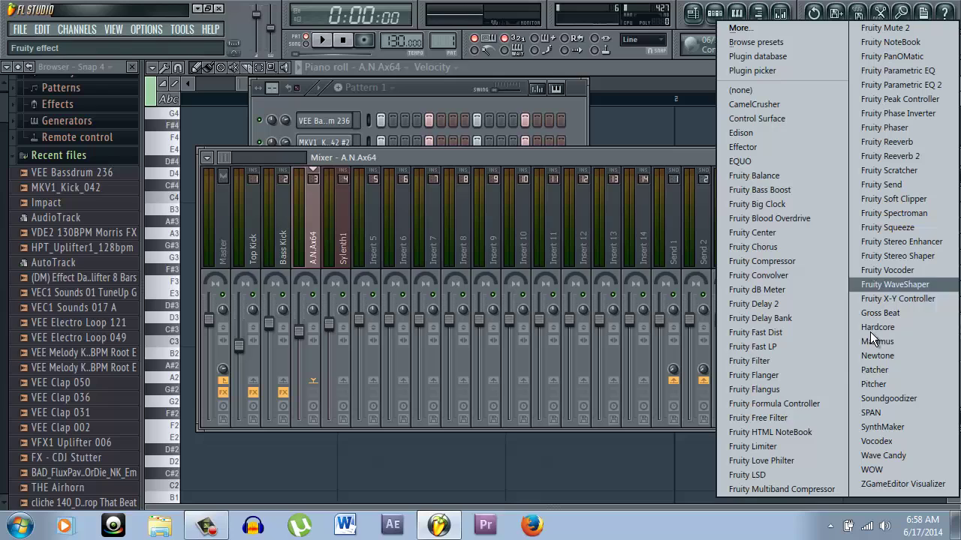
pyautogui.click(881, 412)
pyautogui.click(880, 175)
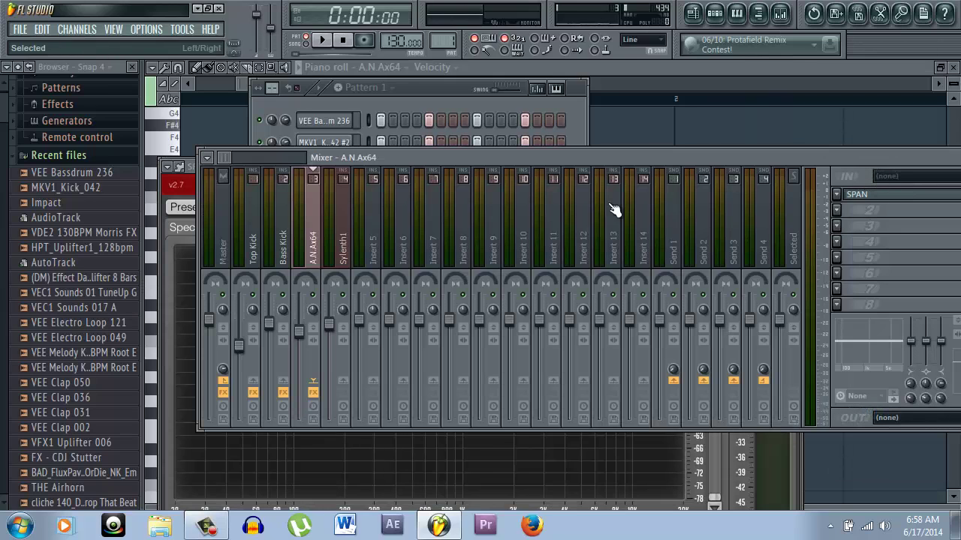
# Step: Load SPAN on the Sylenth1 track and place both analysers side by side during playback
pyautogui.click(344, 251)
pyautogui.click(834, 193)
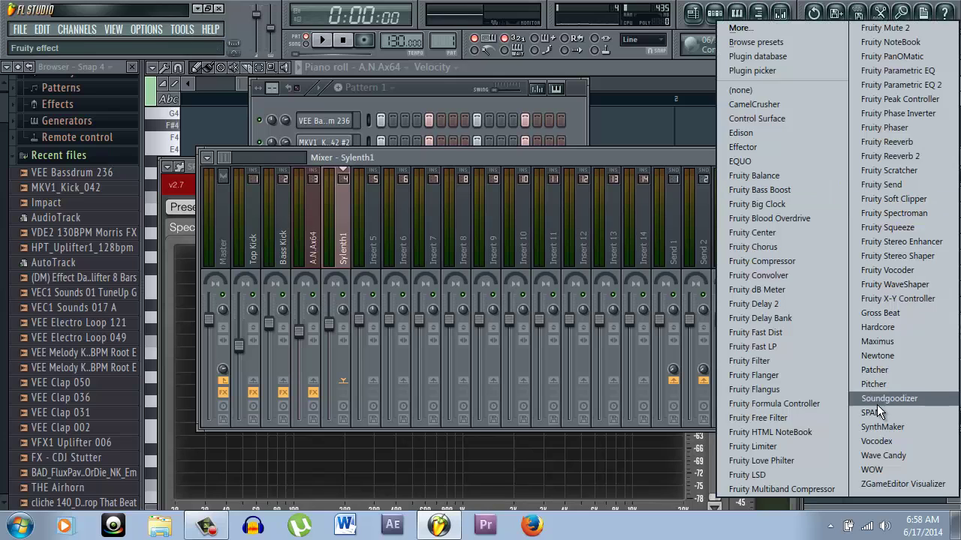
pyautogui.click(896, 409)
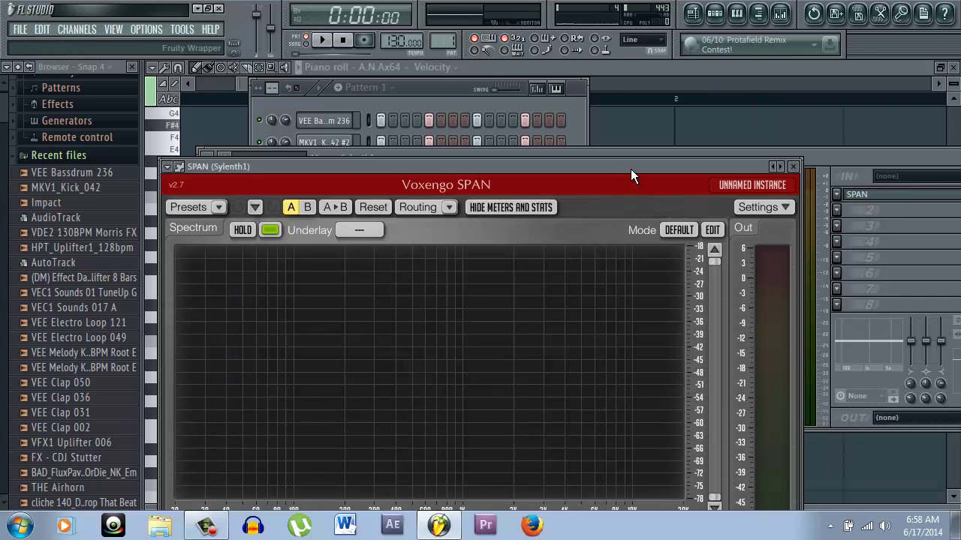
pyautogui.moveTo(631, 169); pyautogui.dragTo(864, 72)
pyautogui.press('space')
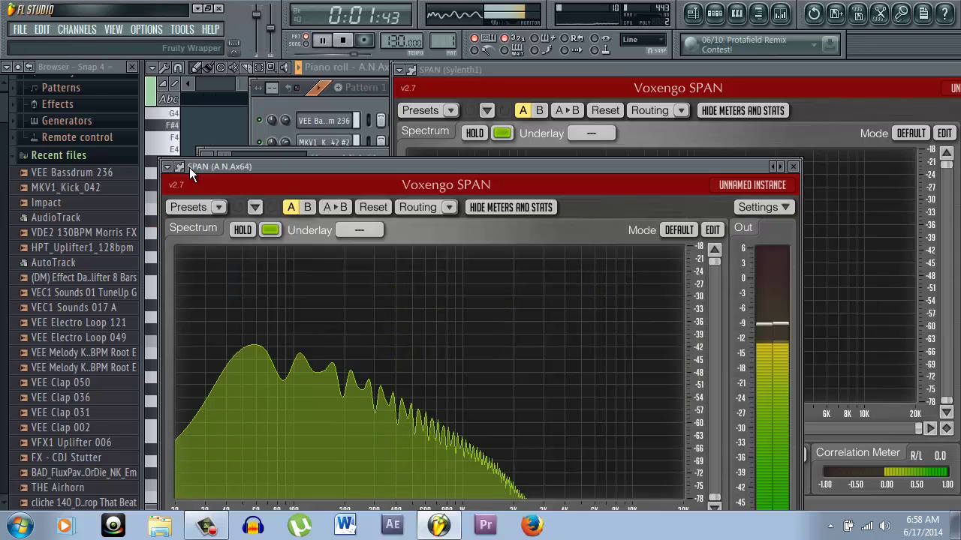
pyautogui.click(189, 168)
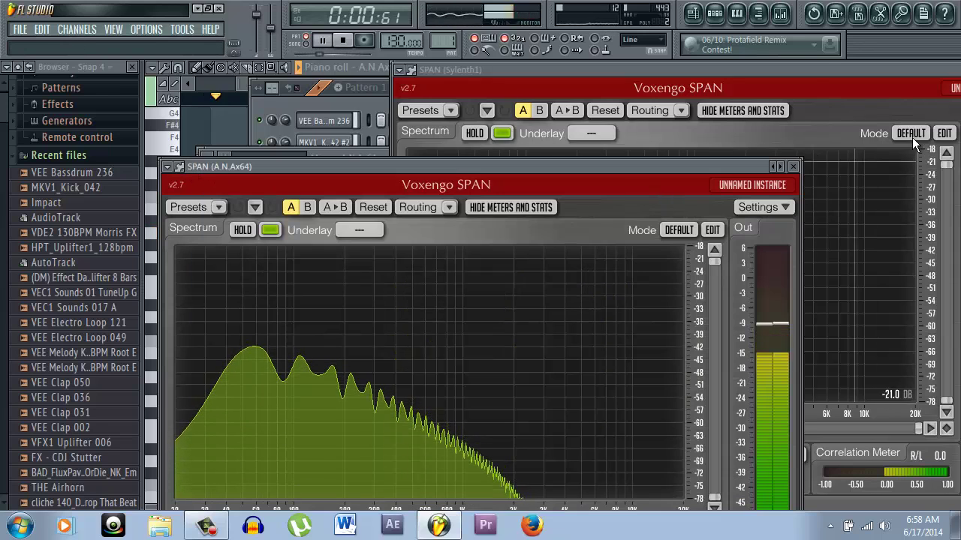
pyautogui.moveTo(827, 68); pyautogui.dragTo(957, 160)
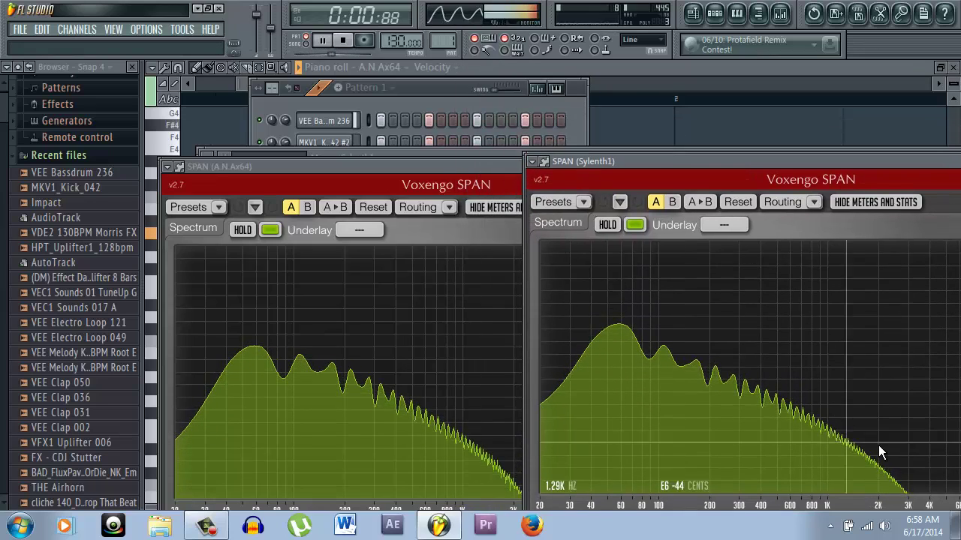
# Step: Pull the Sylenth1 insert fader down to about -2.5 dB, then return to the channel rack
pyautogui.press('F6')
pyautogui.press('F5')
pyautogui.press('space')
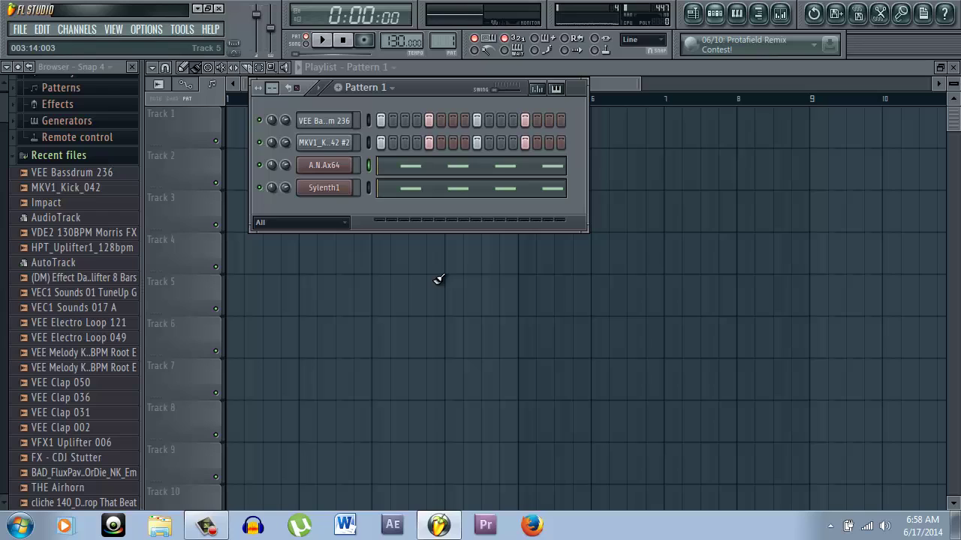
pyautogui.click(780, 14)
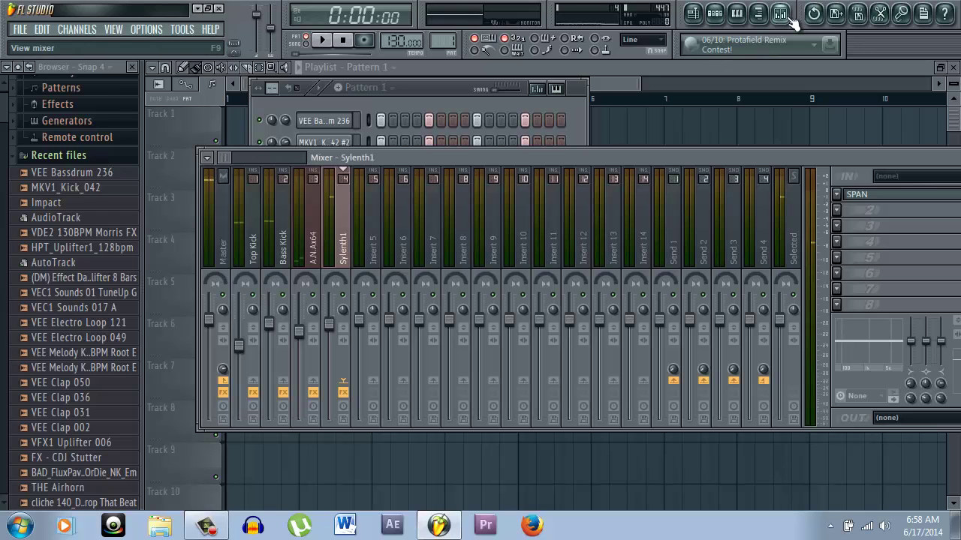
pyautogui.click(315, 259)
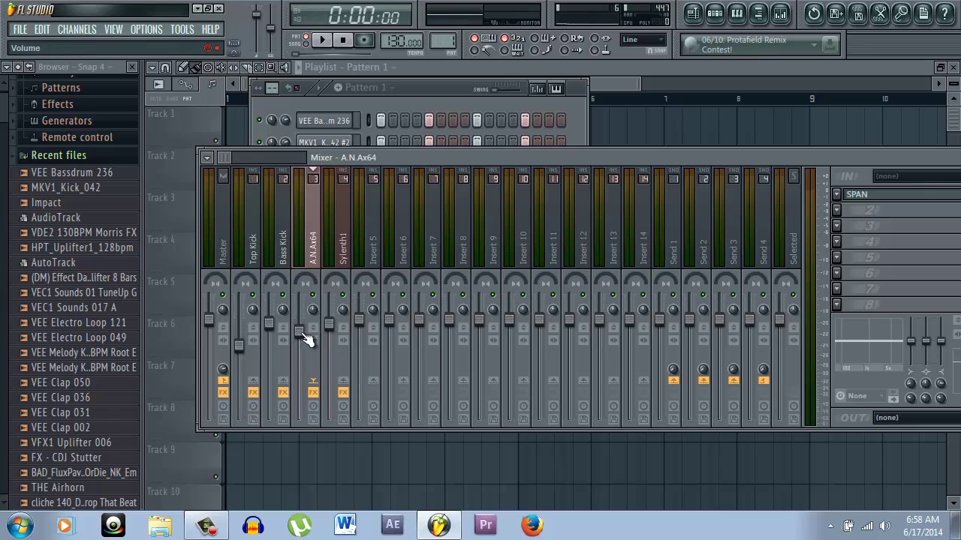
pyautogui.moveTo(330, 328); pyautogui.dragTo(328, 343)
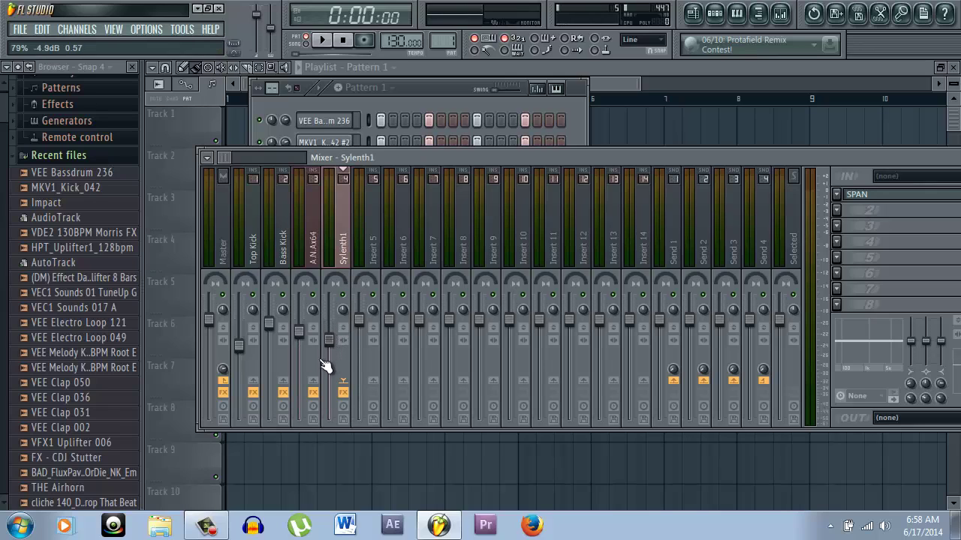
pyautogui.click(323, 238)
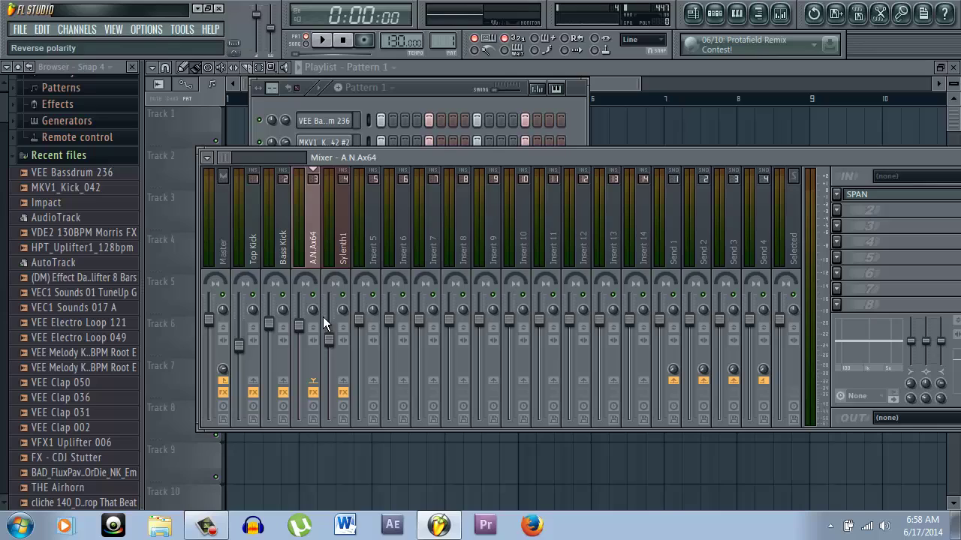
pyautogui.click(441, 84)
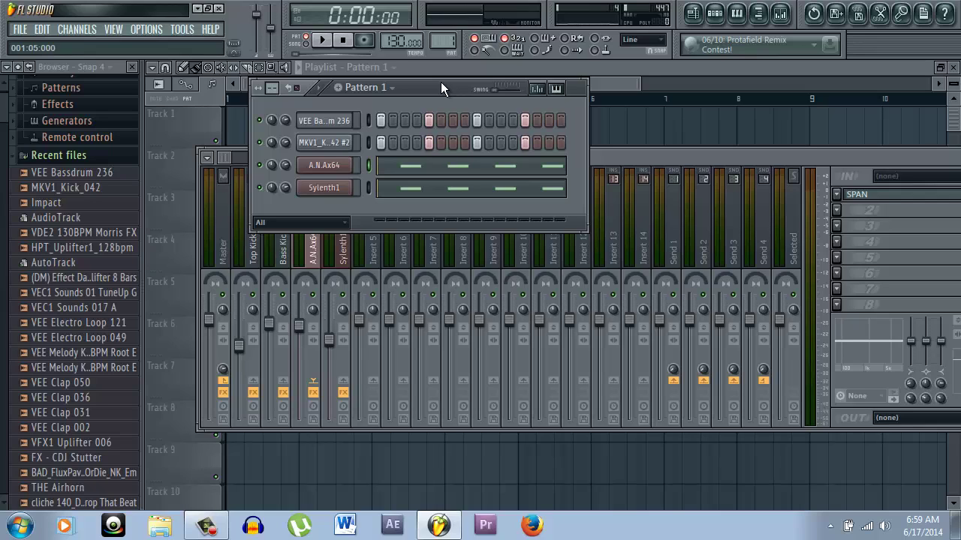
# Step: Lower Sylenth1 and A.N.Ax64 levels during playback, then nudge Sylenth1 back up slightly
pyautogui.click(718, 156)
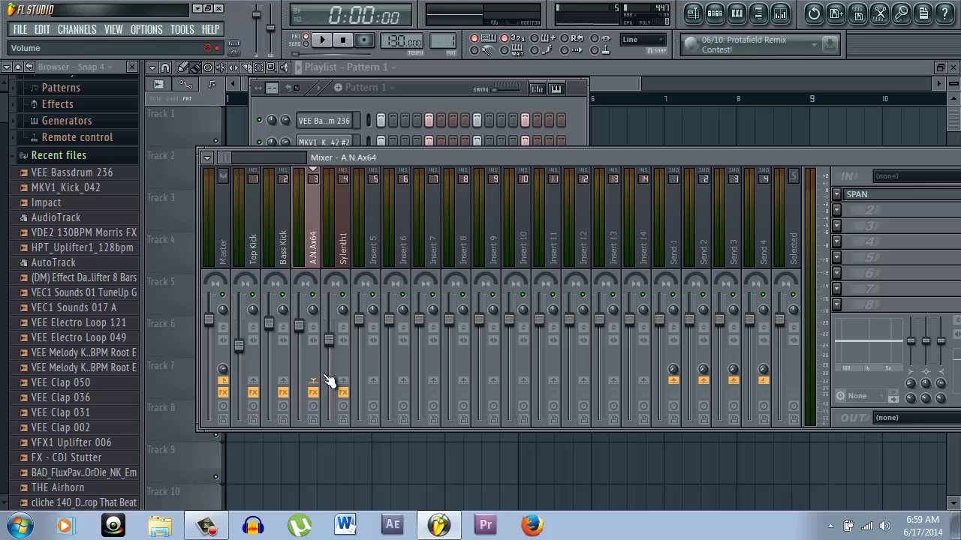
pyautogui.press('space')
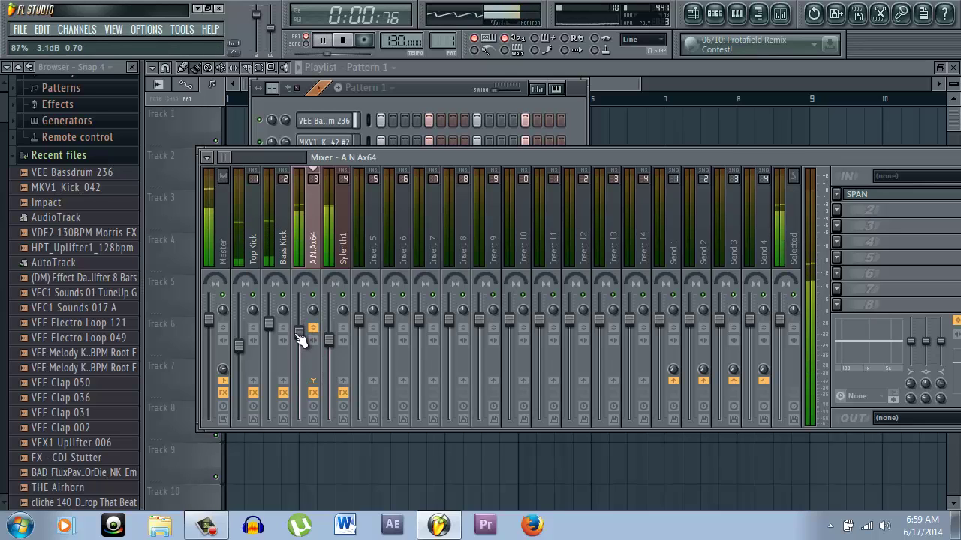
pyautogui.moveTo(329, 340); pyautogui.dragTo(339, 370)
pyautogui.press('space')
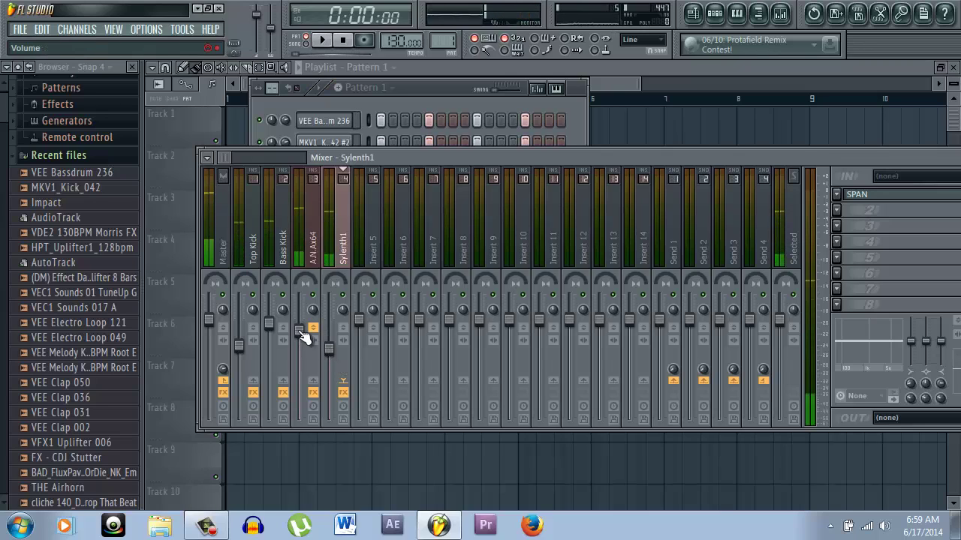
pyautogui.moveTo(303, 336); pyautogui.dragTo(301, 342)
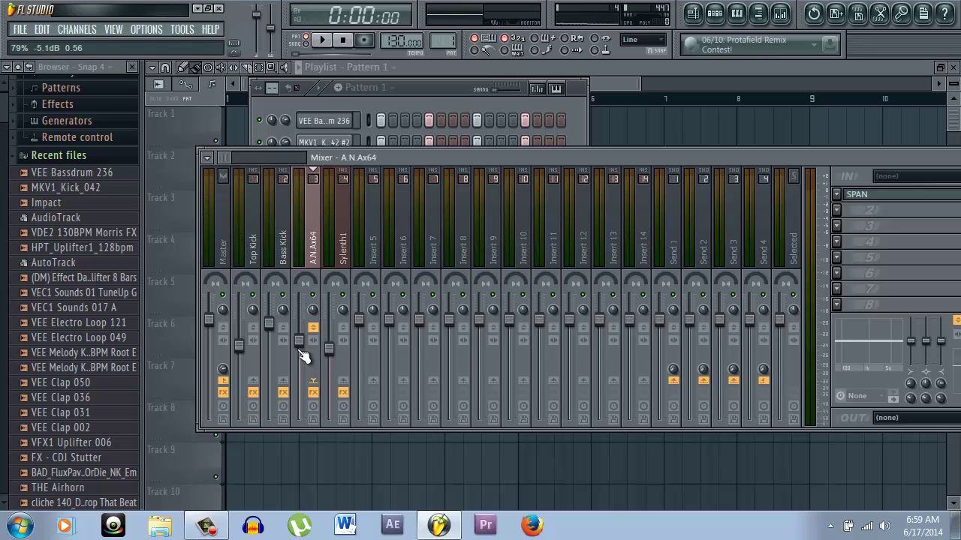
pyautogui.moveTo(335, 360); pyautogui.dragTo(334, 358)
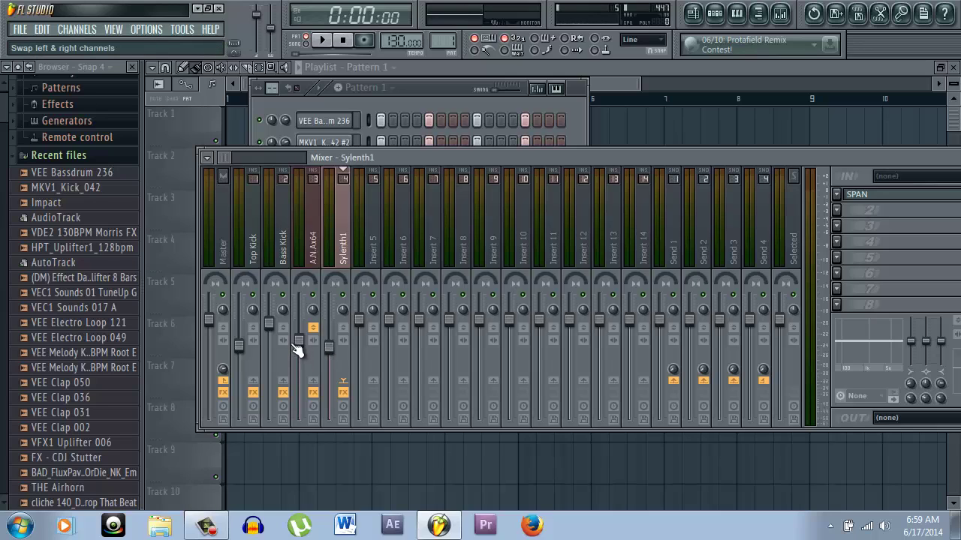
# Step: Pull the Sylenth1 bass level well down while the pattern plays
pyautogui.moveTo(435, 160); pyautogui.dragTo(458, 187)
pyautogui.press('space')
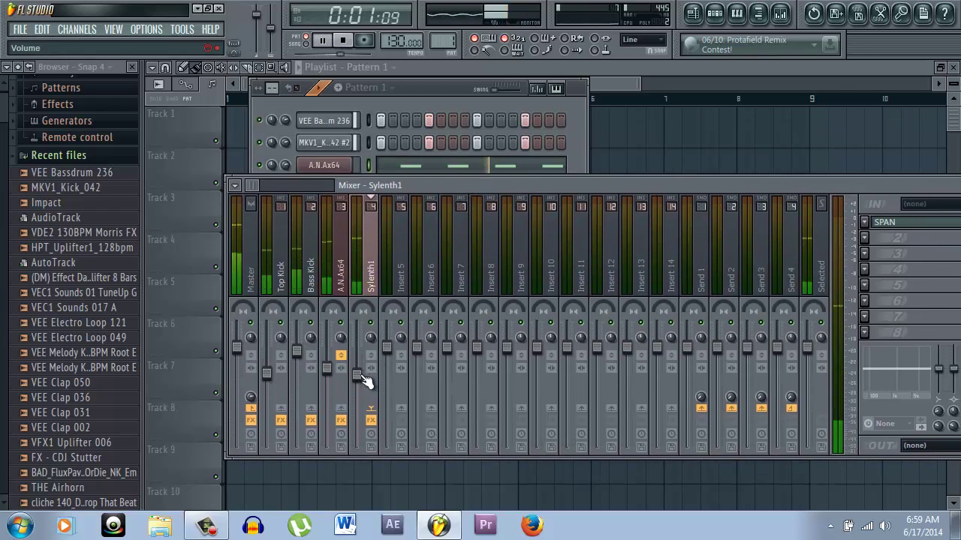
pyautogui.moveTo(364, 382); pyautogui.dragTo(337, 378)
pyautogui.click(358, 401)
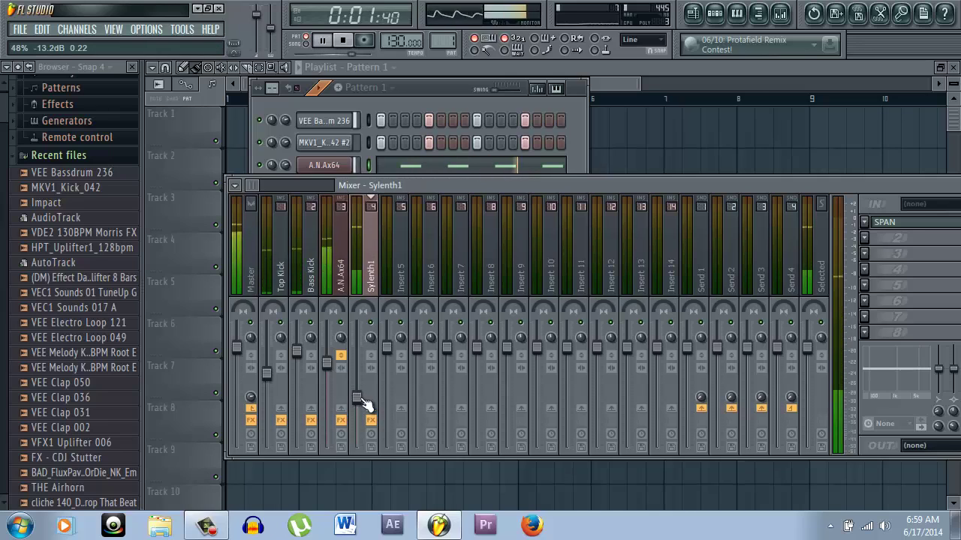
# Step: Inspect the A3 note patterns in the A.N.Ax64 and Sylenth1 piano rolls, removing a stray E4 note
pyautogui.click(458, 83)
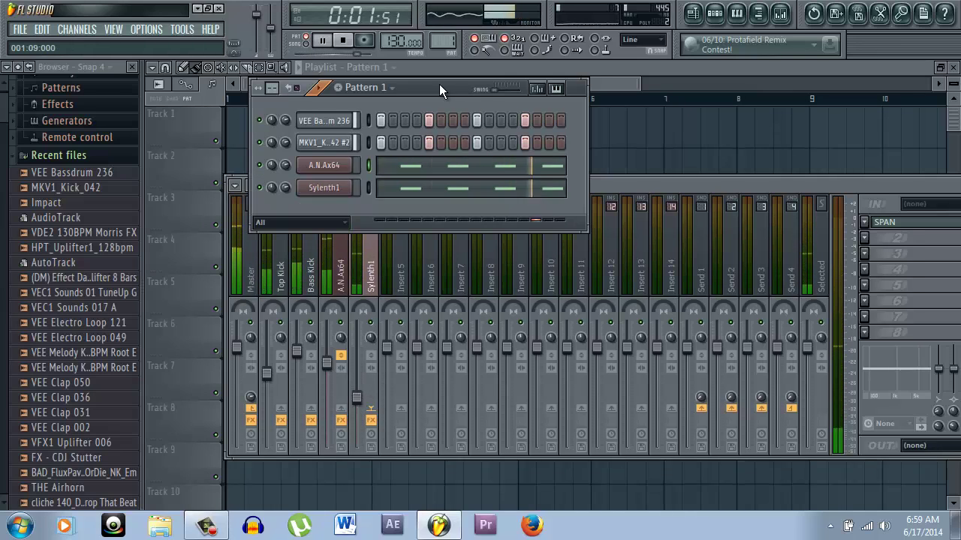
pyautogui.press('space')
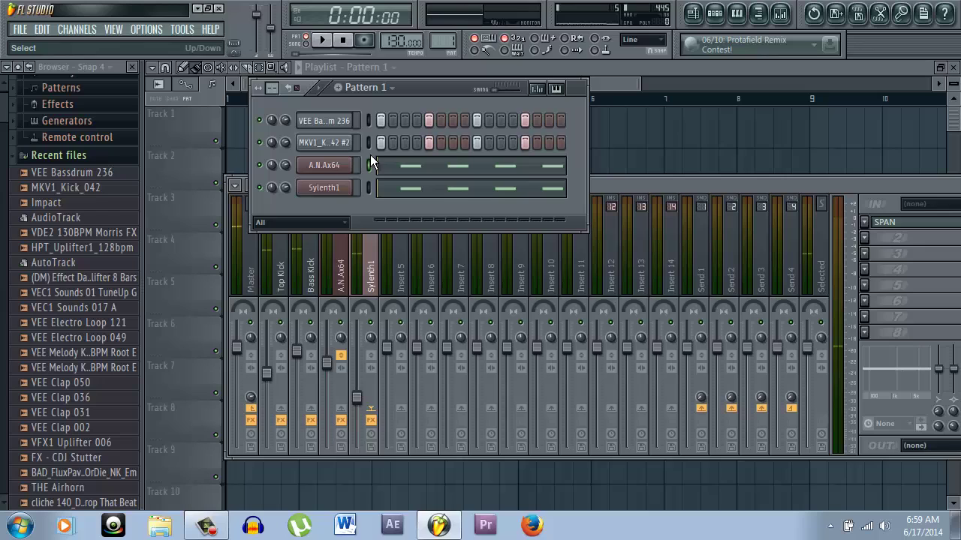
pyautogui.click(369, 189)
pyautogui.click(408, 167)
pyautogui.scroll(-2, 435, 215)
pyautogui.scroll(1, 428, 227)
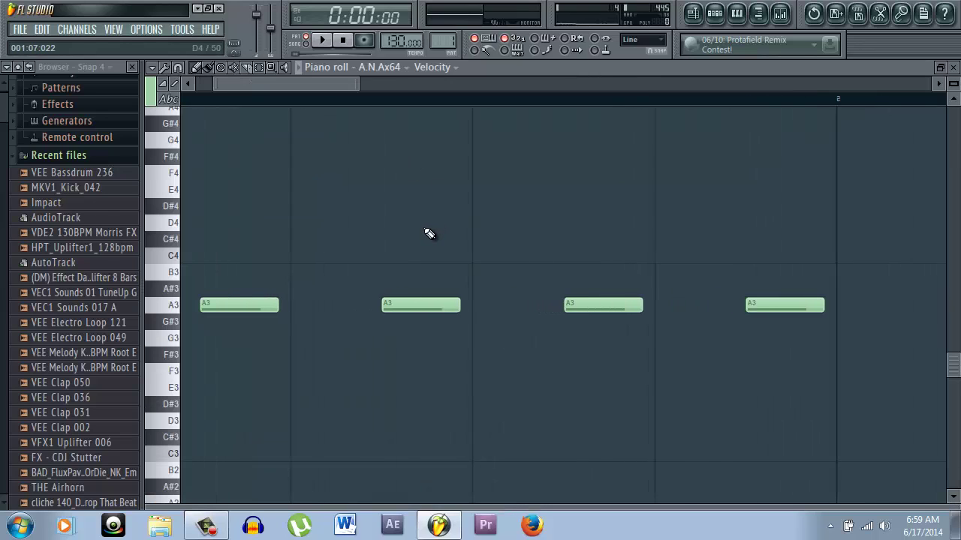
pyautogui.press('F6')
pyautogui.click(440, 187)
pyautogui.click(435, 191)
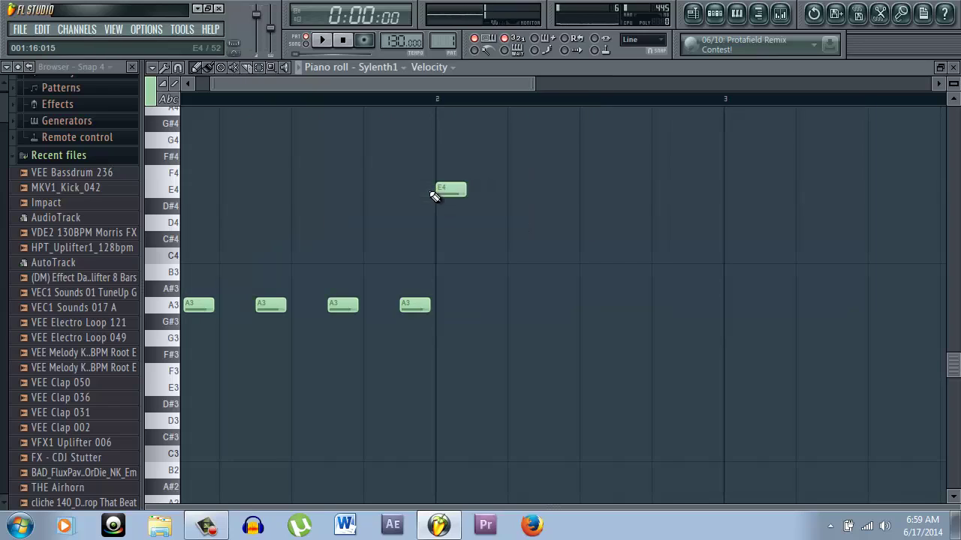
pyautogui.rightClick(438, 191)
# Step: Play the pattern and recheck the Sylenth1 piano roll, leaving its A3 notes unchanged
pyautogui.press('F5')
pyautogui.press('F6')
pyautogui.press('space')
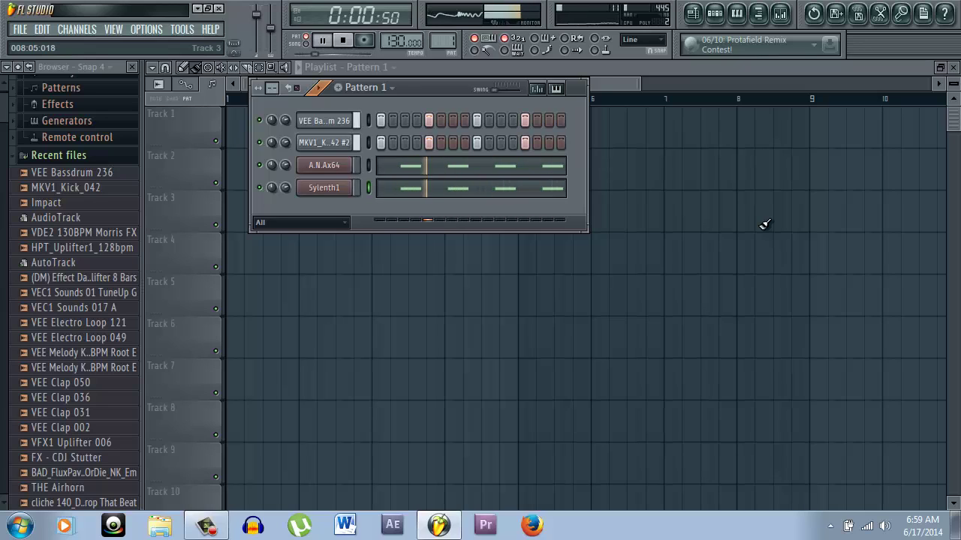
pyautogui.press('space')
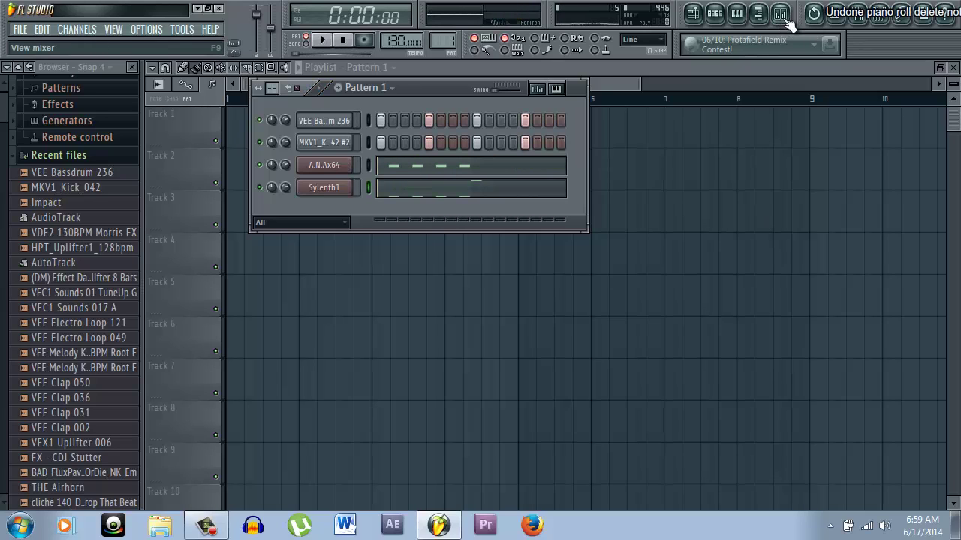
pyautogui.click(487, 193)
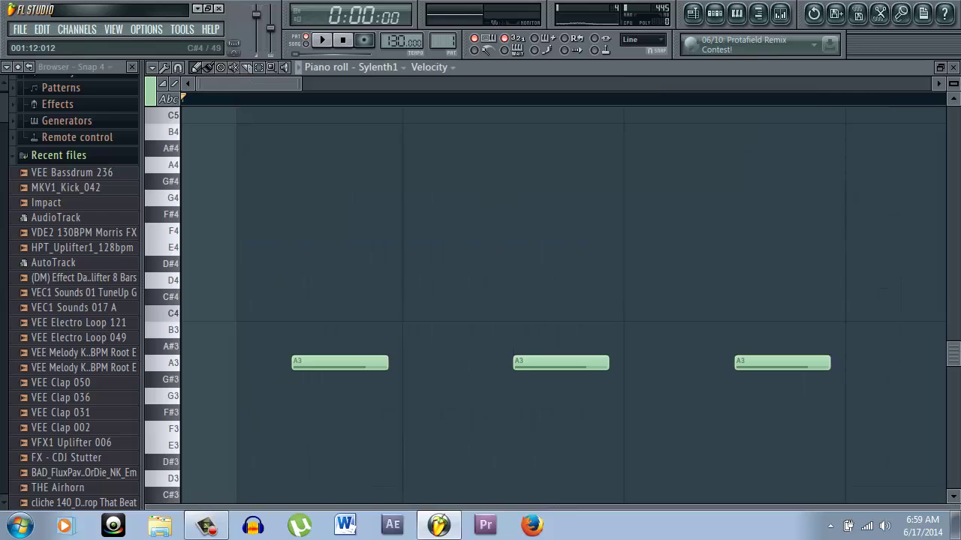
pyautogui.scroll(-2, 669, 274)
pyautogui.click(638, 249)
pyautogui.rightClick(644, 248)
pyautogui.press('F5')
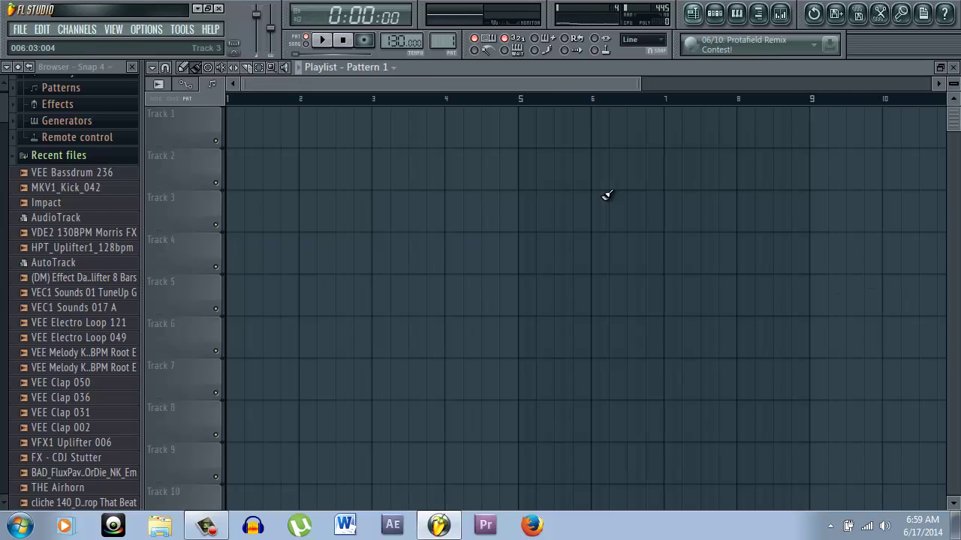
pyautogui.press('F5')
pyautogui.press('F6')
# Step: Add Fruity Parametric EQ 2 after SPAN on A.N.Ax64, high-shelf cutting highs and lowering lows about 3 dB
pyautogui.click(761, 12)
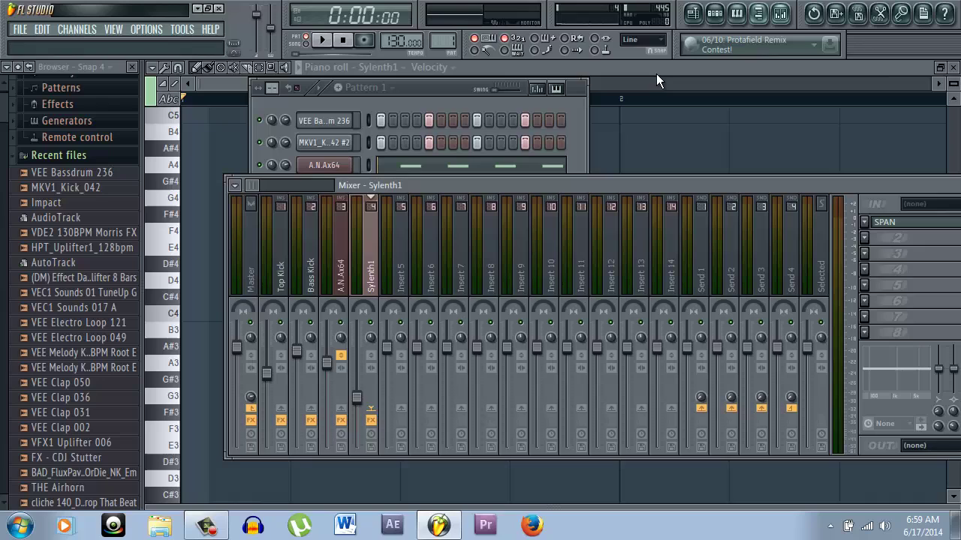
pyautogui.click(335, 371)
pyautogui.moveTo(659, 185); pyautogui.dragTo(558, 166)
pyautogui.click(769, 220)
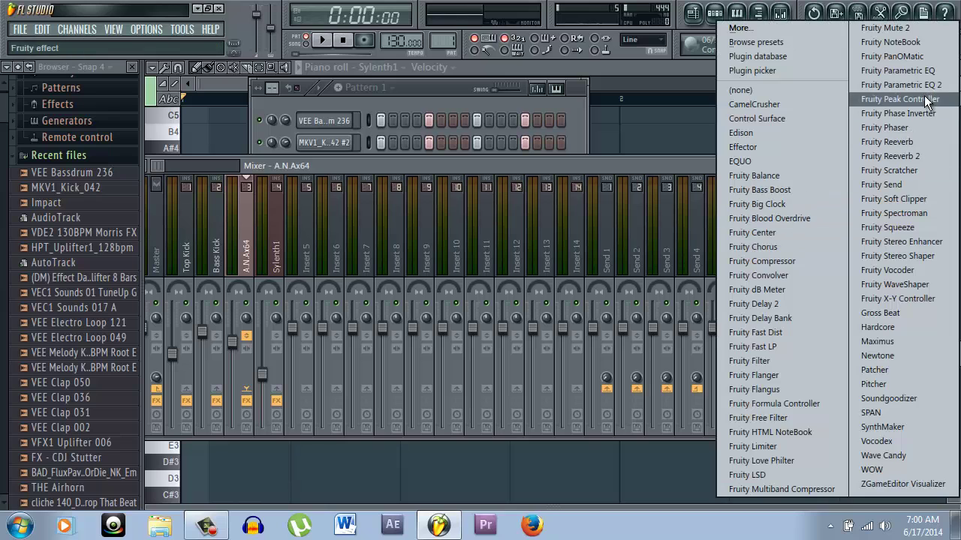
pyautogui.click(901, 85)
pyautogui.press('space')
pyautogui.moveTo(466, 335); pyautogui.dragTo(390, 449)
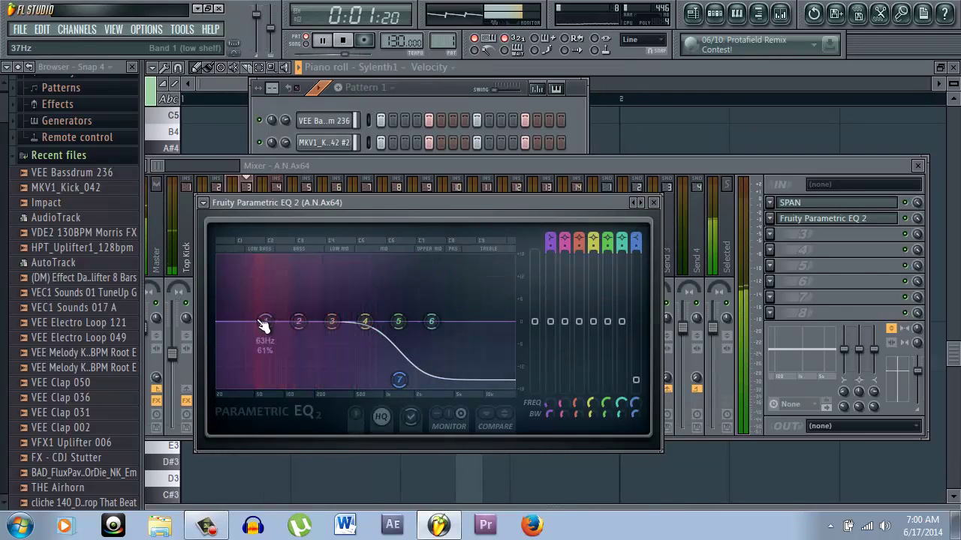
pyautogui.moveTo(262, 324); pyautogui.dragTo(268, 357)
pyautogui.press('space')
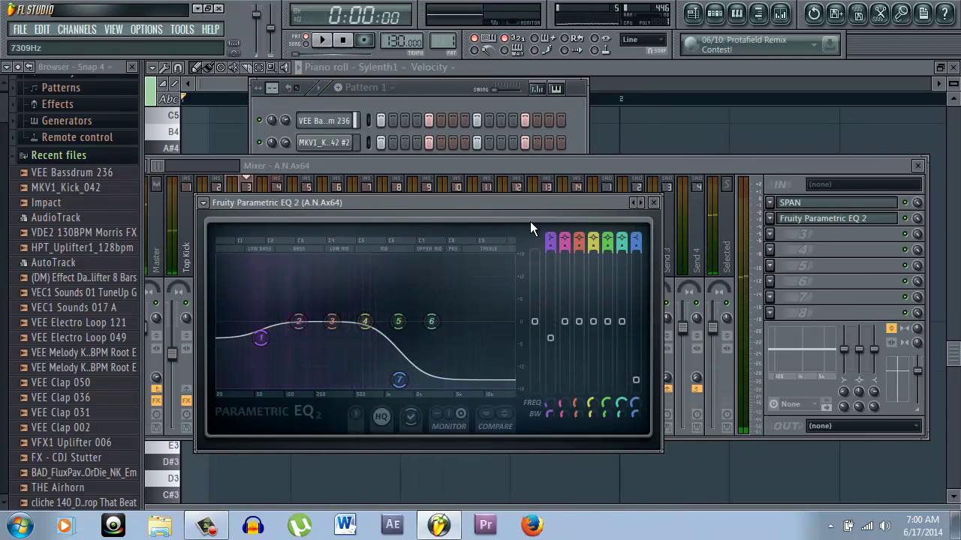
pyautogui.click(644, 161)
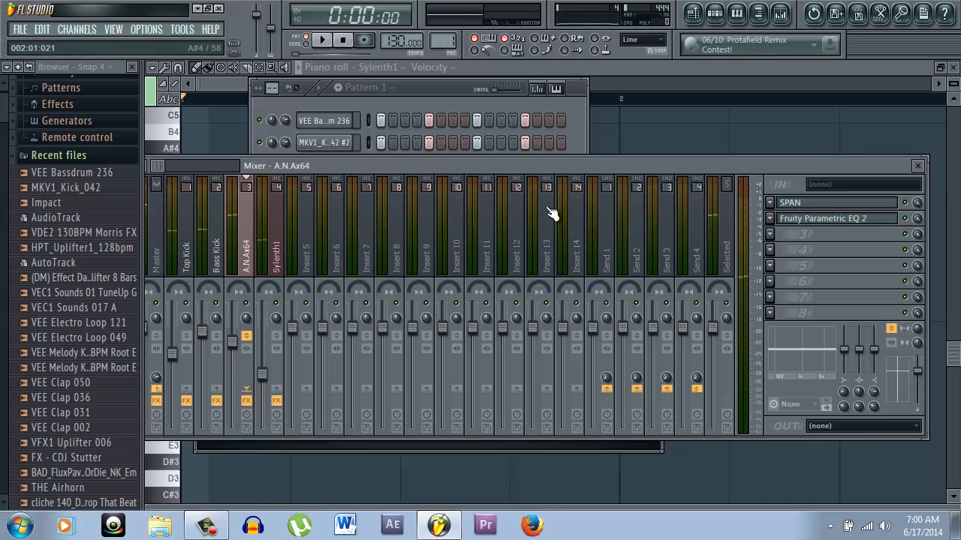
# Step: Add Parametric EQ 2 to Sylenth1: low shelf cut at 47 Hz, high shelf cut at 2120 Hz, band 4 flat
pyautogui.click(283, 263)
pyautogui.click(782, 217)
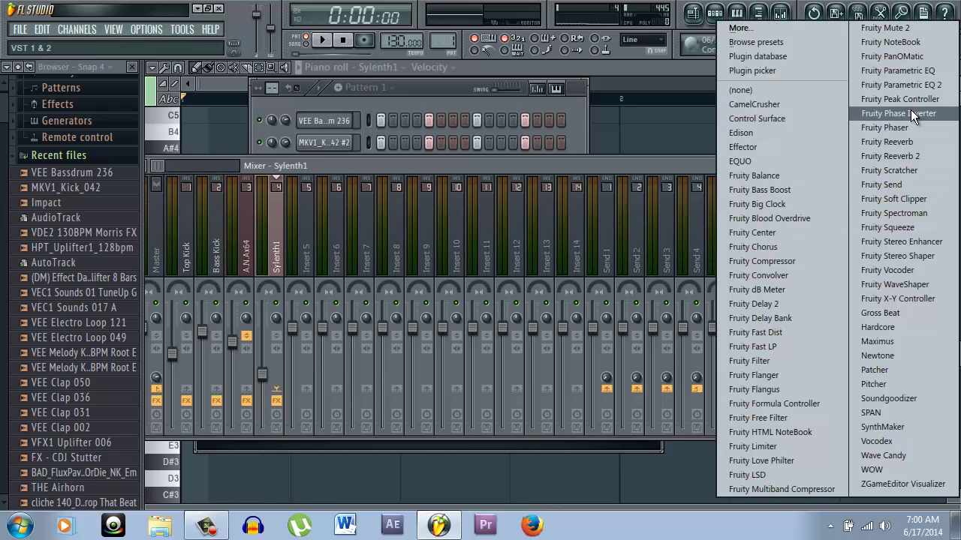
pyautogui.click(873, 85)
pyautogui.press('space')
pyautogui.moveTo(464, 321); pyautogui.dragTo(456, 339)
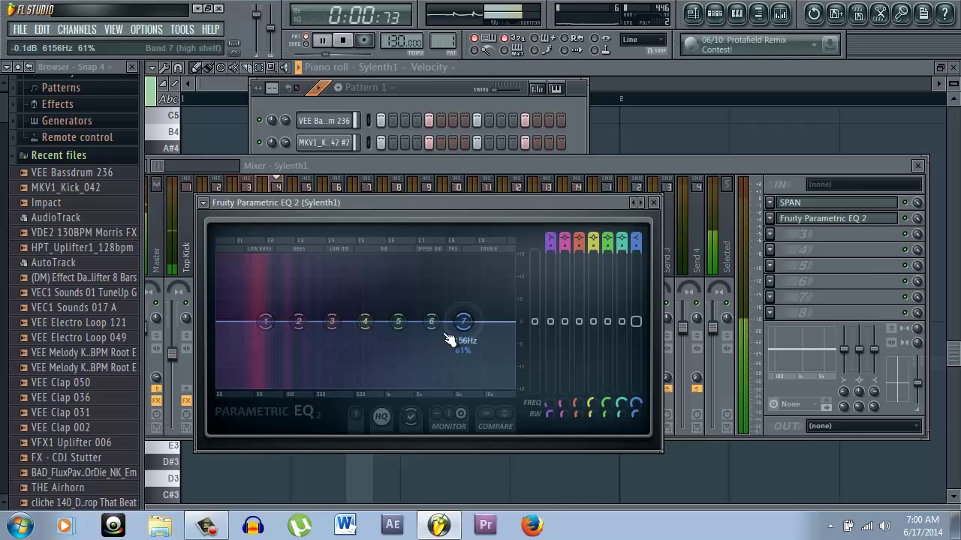
pyautogui.moveTo(266, 321); pyautogui.dragTo(284, 511)
pyautogui.moveTo(450, 326); pyautogui.dragTo(434, 339)
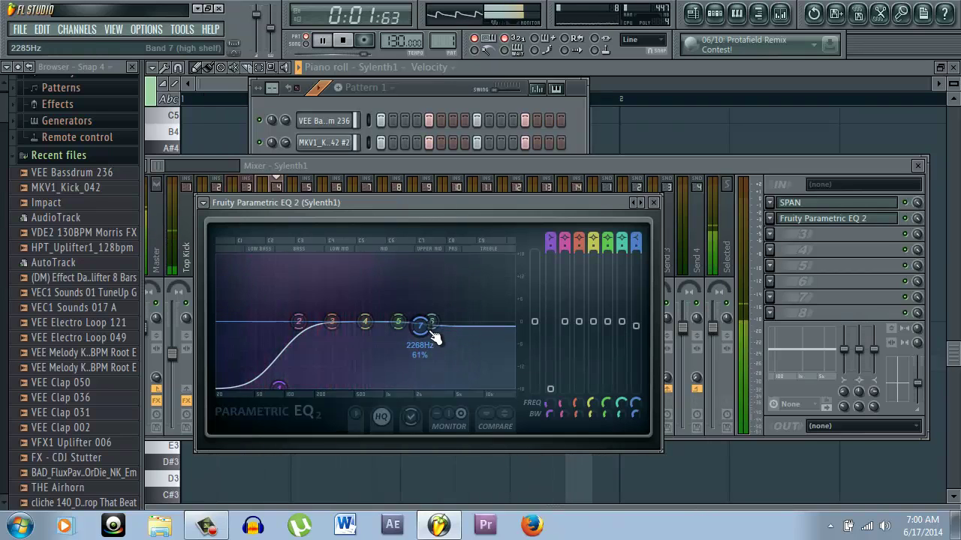
pyautogui.moveTo(370, 326)
pyautogui.mouseDown()
pyautogui.moveTo(345, 258)
pyautogui.moveTo(202, 149)
pyautogui.moveTo(311, 268)
pyautogui.moveTo(350, 278)
pyautogui.moveTo(360, 318)
pyautogui.mouseUp()
pyautogui.rightClick(361, 317)
pyautogui.click(380, 337)
# Step: Adjust the Sylenth1 fader during playback, then select the A.N.Ax64 track and stop playback
pyautogui.press('space')
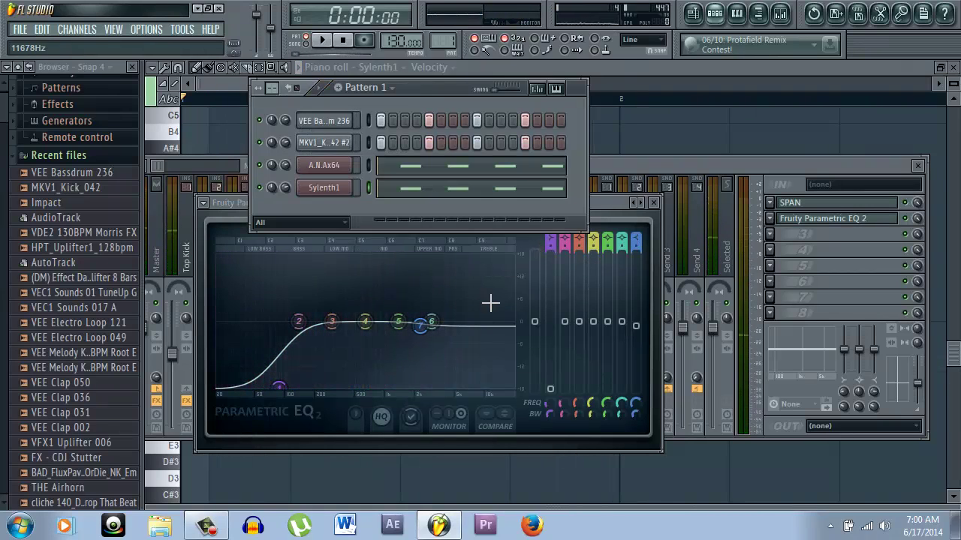
pyautogui.press('space')
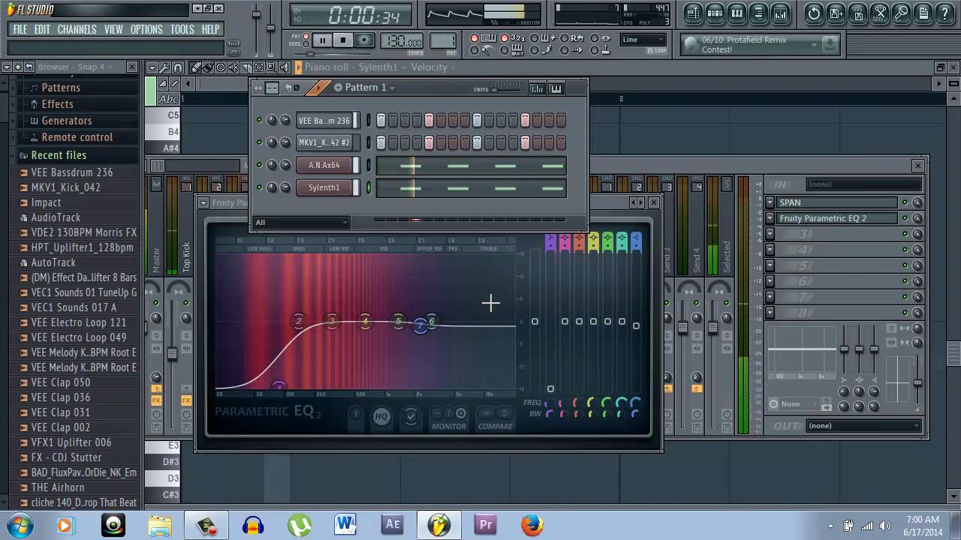
pyautogui.click(781, 166)
pyautogui.click(238, 366)
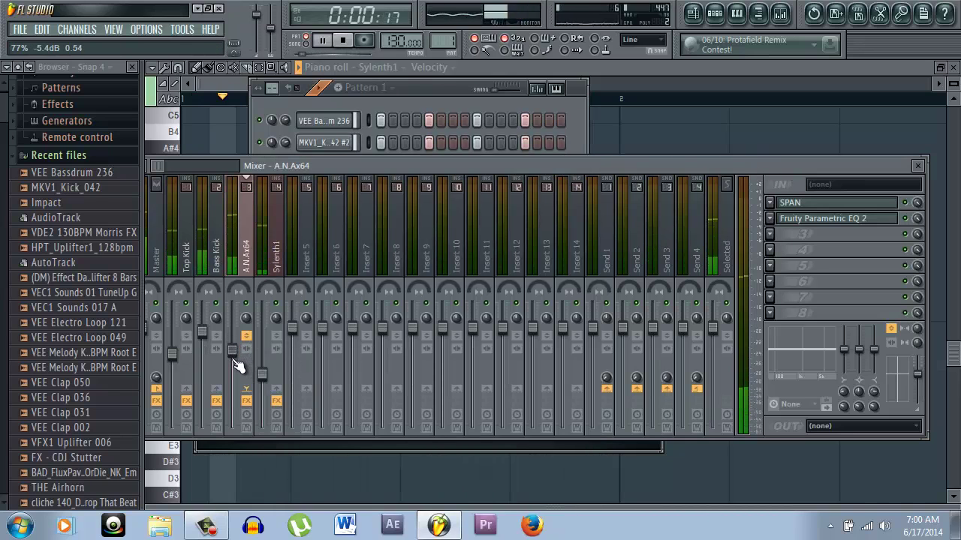
pyautogui.moveTo(262, 368)
pyautogui.mouseDown()
pyautogui.moveTo(263, 343)
pyautogui.moveTo(260, 403)
pyautogui.moveTo(268, 380)
pyautogui.mouseUp()
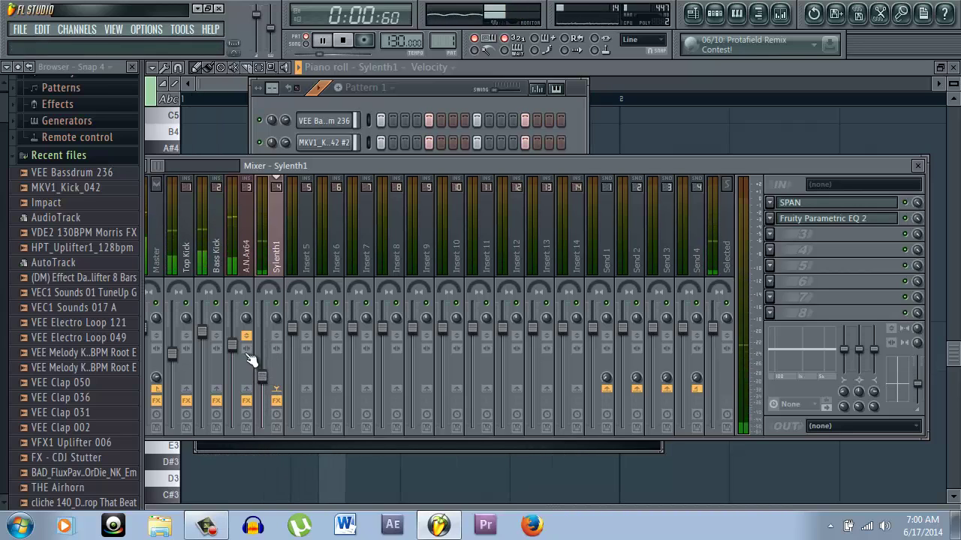
pyautogui.click(251, 359)
pyautogui.press('space')
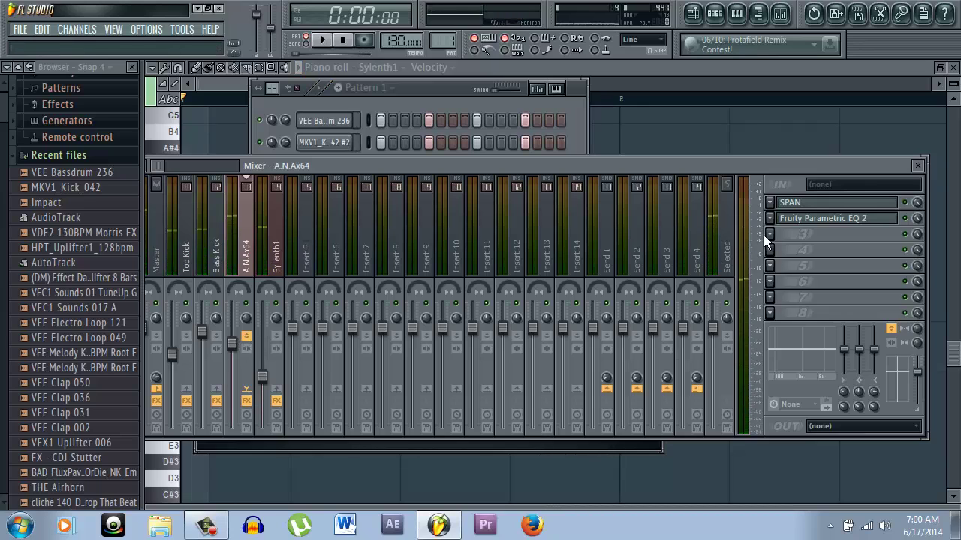
# Step: Load Gross Beat into slot 3 of the A.N.Ax64 insert with the SIDECHAIN preset
pyautogui.click(766, 235)
pyautogui.click(894, 330)
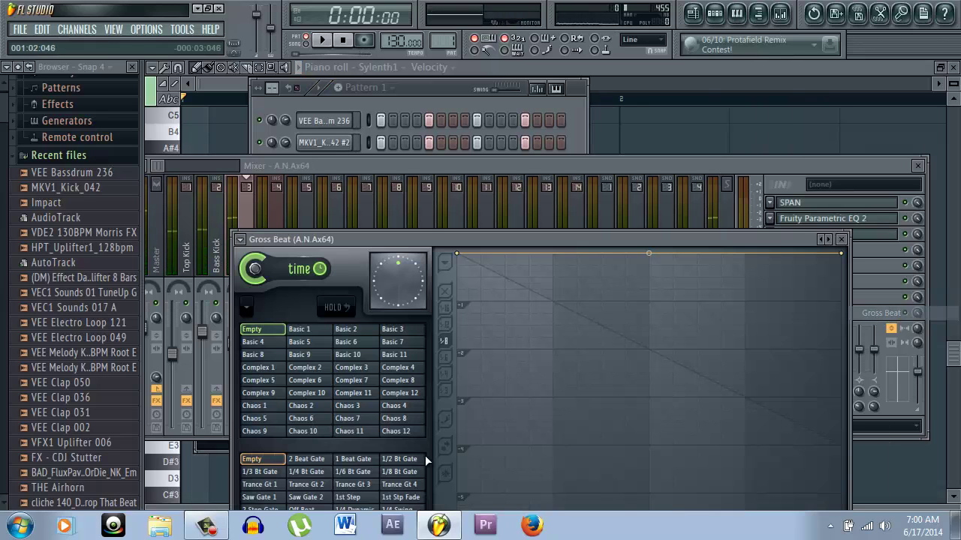
pyautogui.click(239, 240)
pyautogui.moveTo(307, 258)
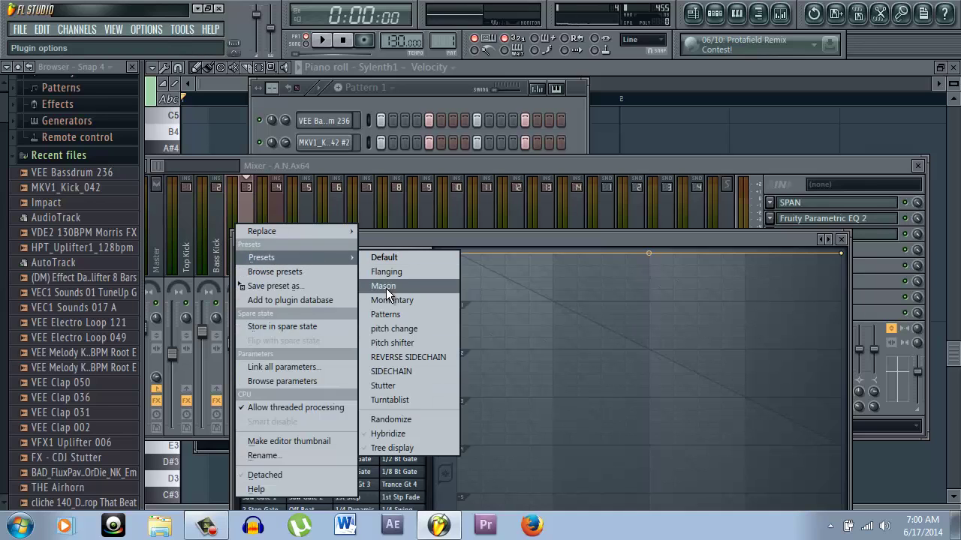
pyautogui.click(392, 371)
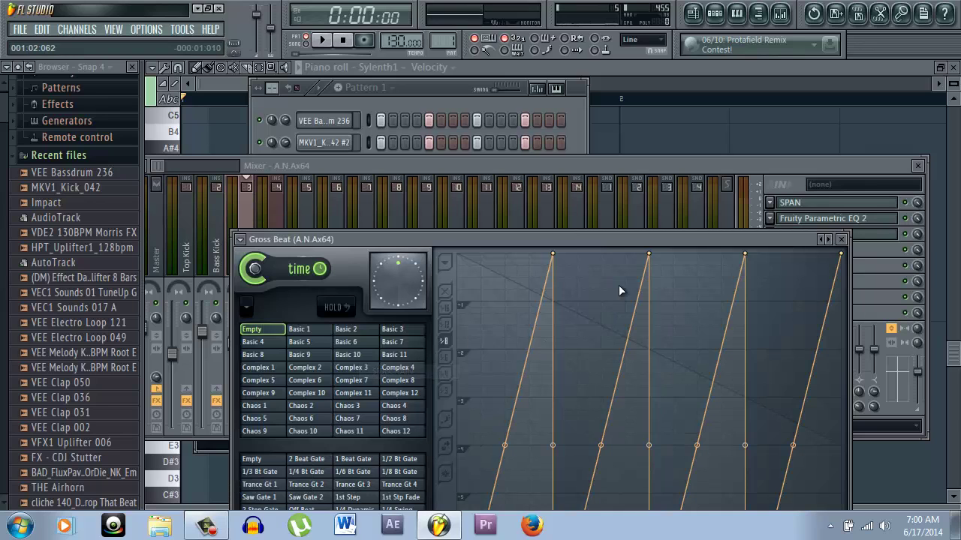
pyautogui.moveTo(559, 238); pyautogui.dragTo(550, 109)
pyautogui.click(246, 418)
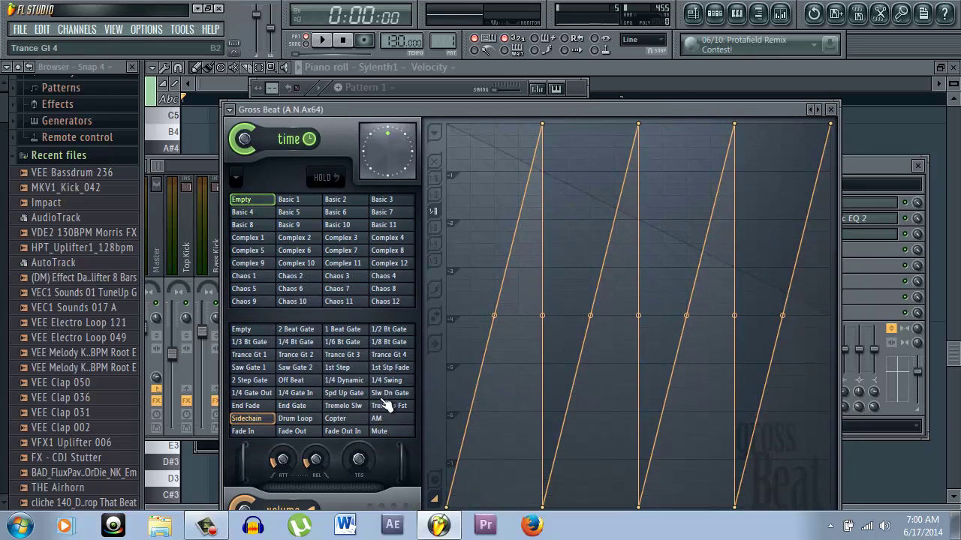
# Step: Bend all four Sidechain volume ramps into upward curves and audition the result
pyautogui.moveTo(495, 316); pyautogui.dragTo(489, 267)
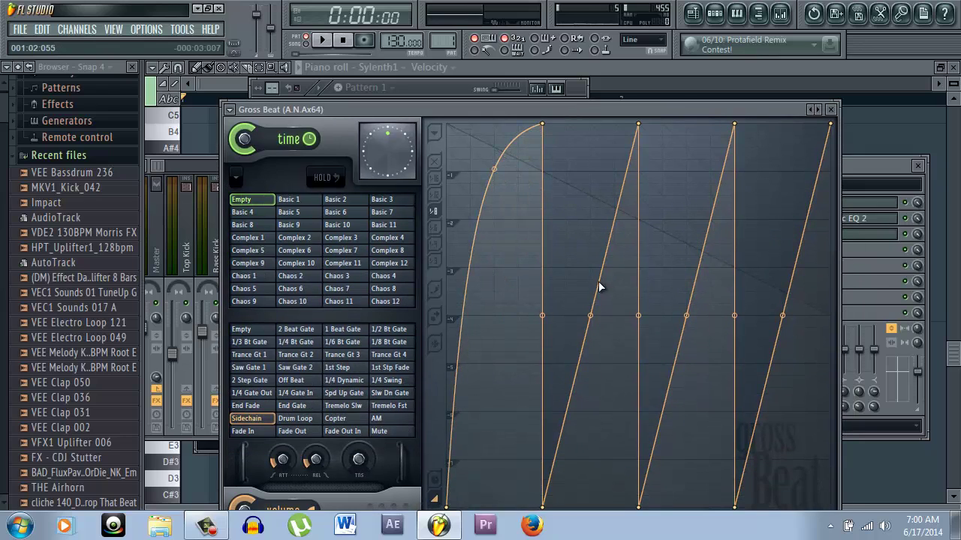
pyautogui.moveTo(587, 310); pyautogui.dragTo(586, 268)
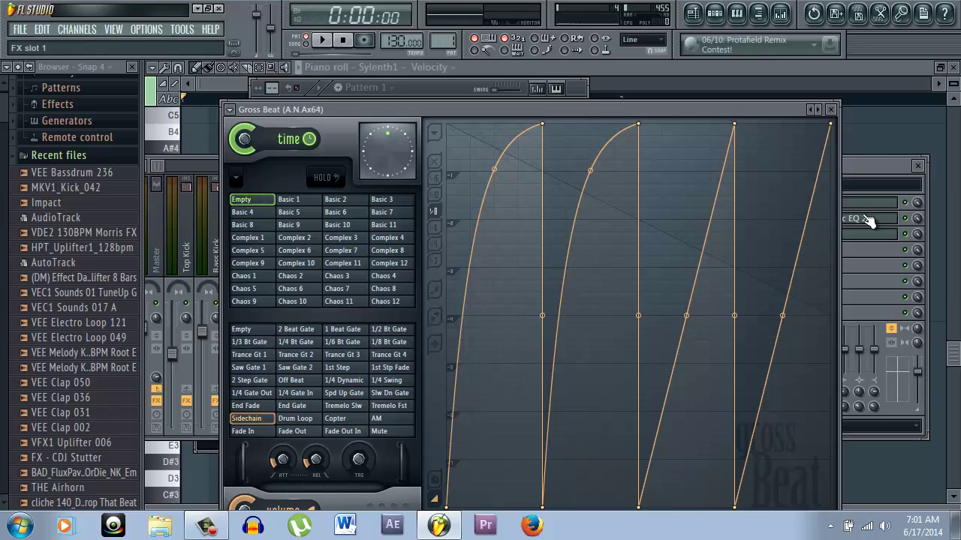
pyautogui.moveTo(684, 313); pyautogui.dragTo(684, 270)
pyautogui.moveTo(780, 315); pyautogui.dragTo(777, 270)
pyautogui.press('space')
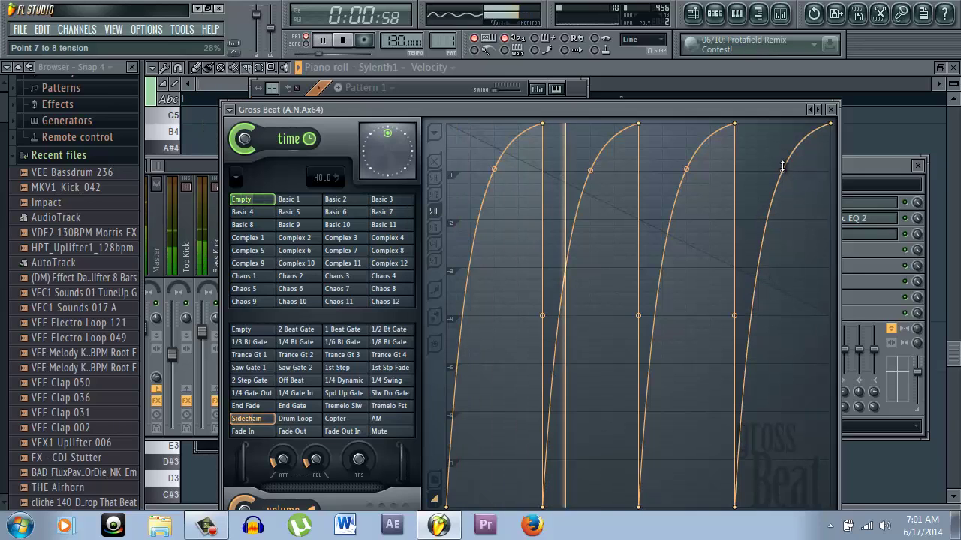
pyautogui.click(862, 166)
# Step: Load Gross Beat into slot 3 of the Sylenth1 insert with the SIDECHAIN preset
pyautogui.press('Right')
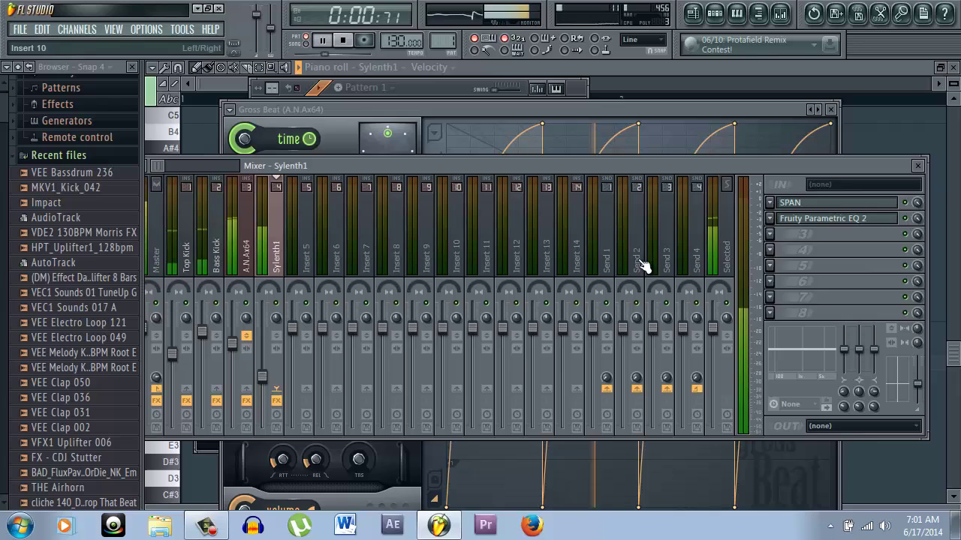
pyautogui.click(771, 234)
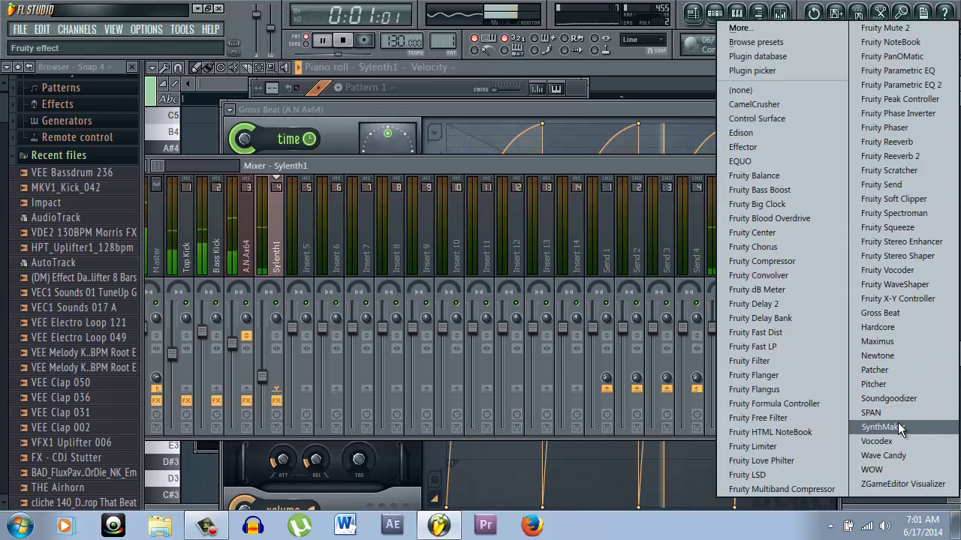
pyautogui.click(899, 315)
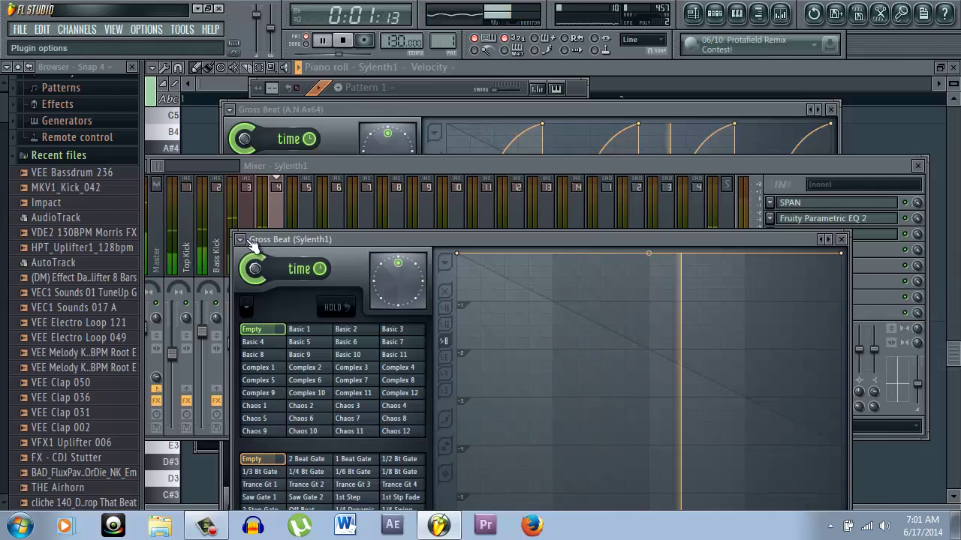
pyautogui.click(234, 239)
pyautogui.moveTo(302, 259)
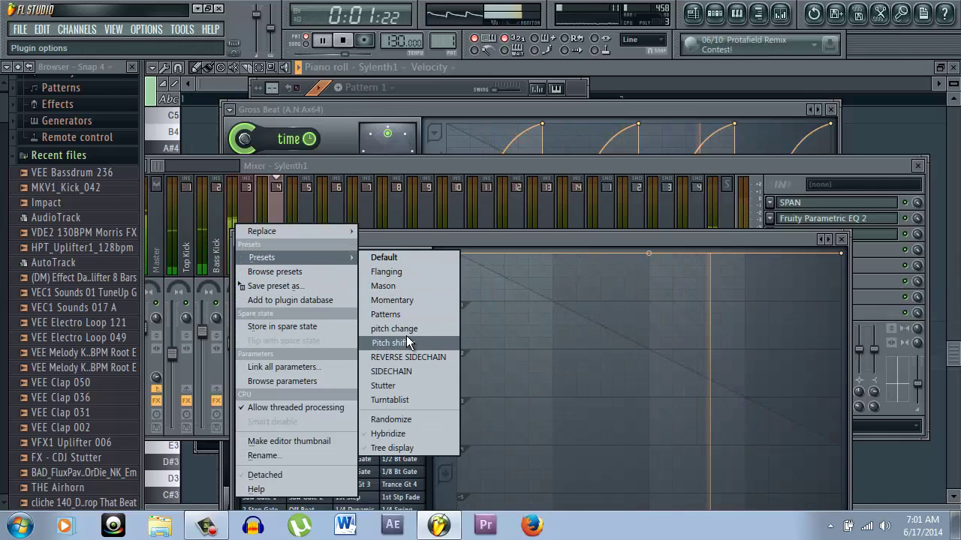
pyautogui.click(417, 373)
# Step: Curve all four Sidechain ramps upward to match the A.N.Ax64 version
pyautogui.press('space')
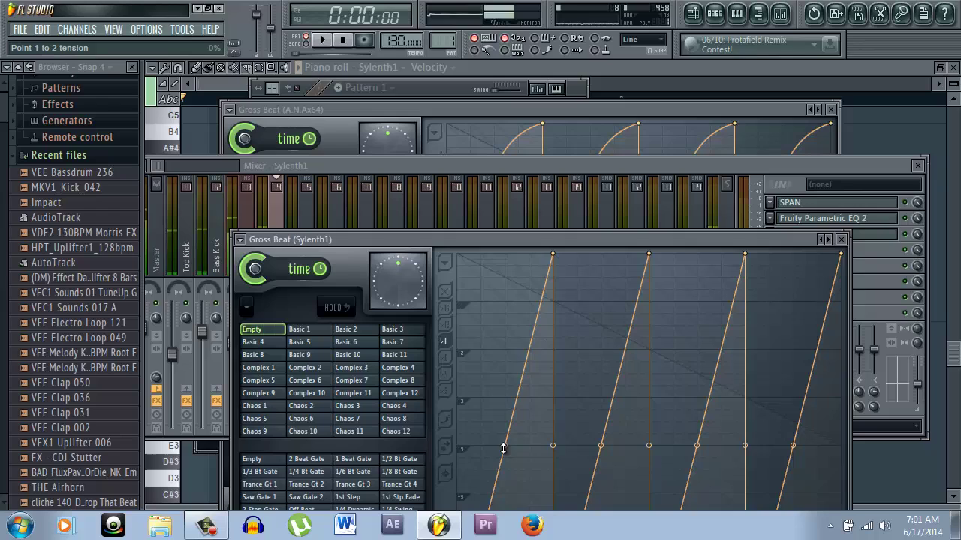
pyautogui.moveTo(503, 445); pyautogui.dragTo(494, 404)
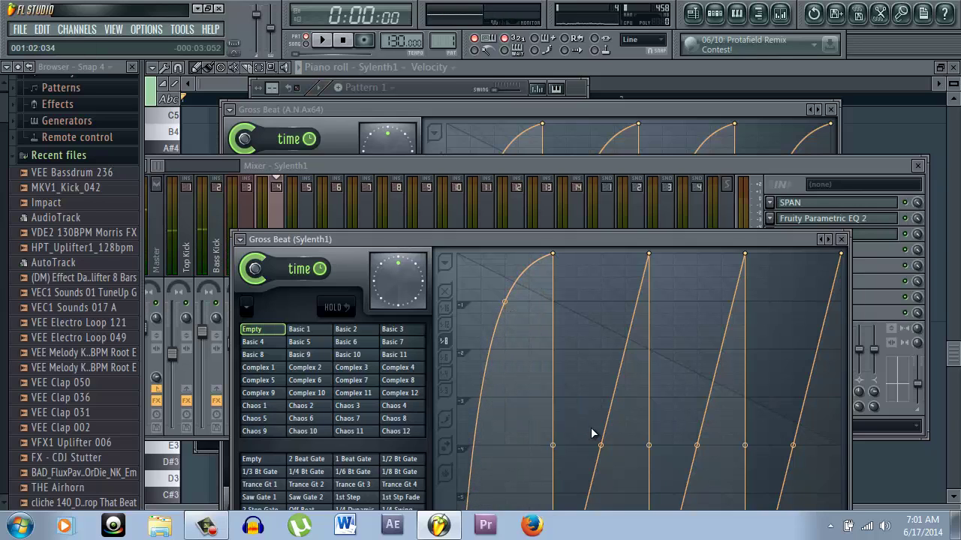
pyautogui.moveTo(593, 434); pyautogui.dragTo(588, 401)
pyautogui.press('space')
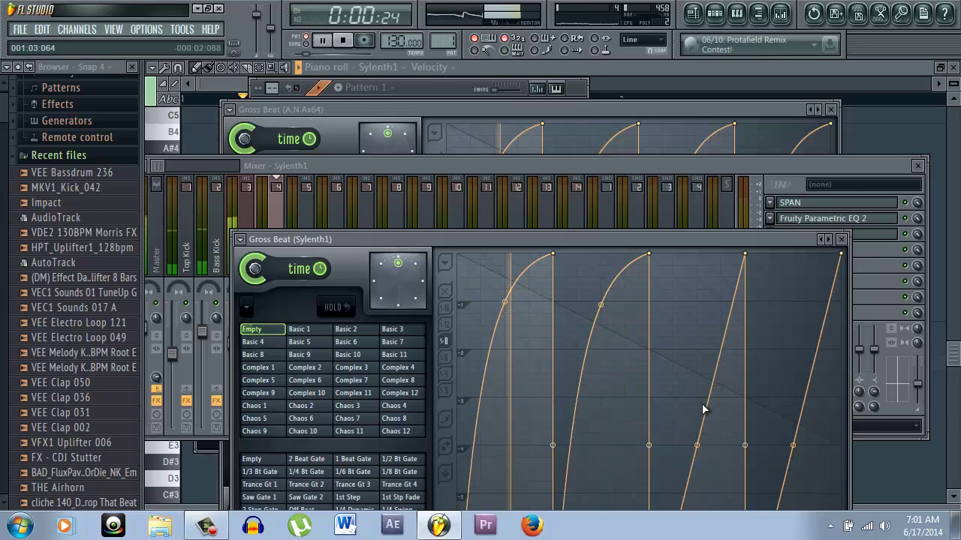
pyautogui.moveTo(698, 447); pyautogui.dragTo(686, 396)
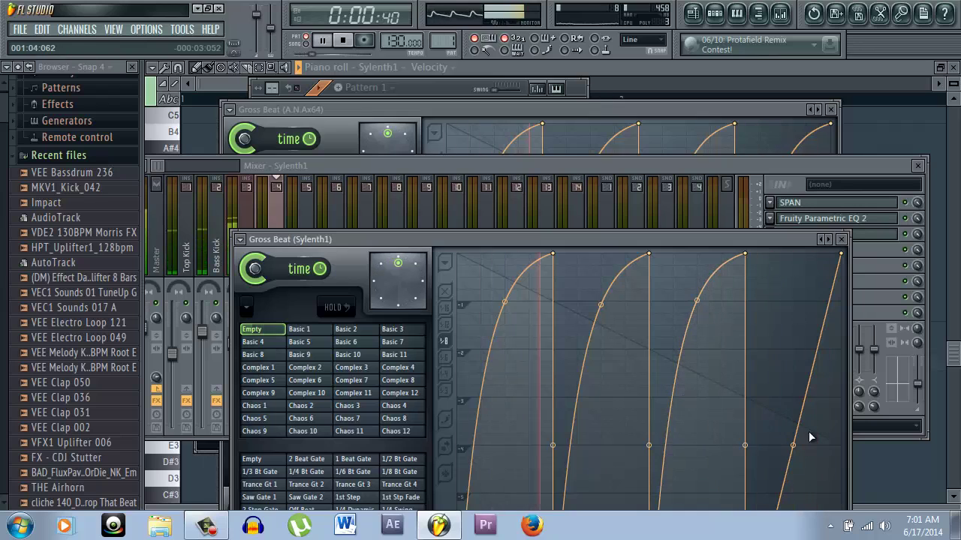
pyautogui.moveTo(793, 445); pyautogui.dragTo(793, 296)
pyautogui.press('space')
# Step: Compare the Sylenth1 and A.N.Ax64 Gross Beat settings while playing both tracks
pyautogui.moveTo(762, 237); pyautogui.dragTo(707, 74)
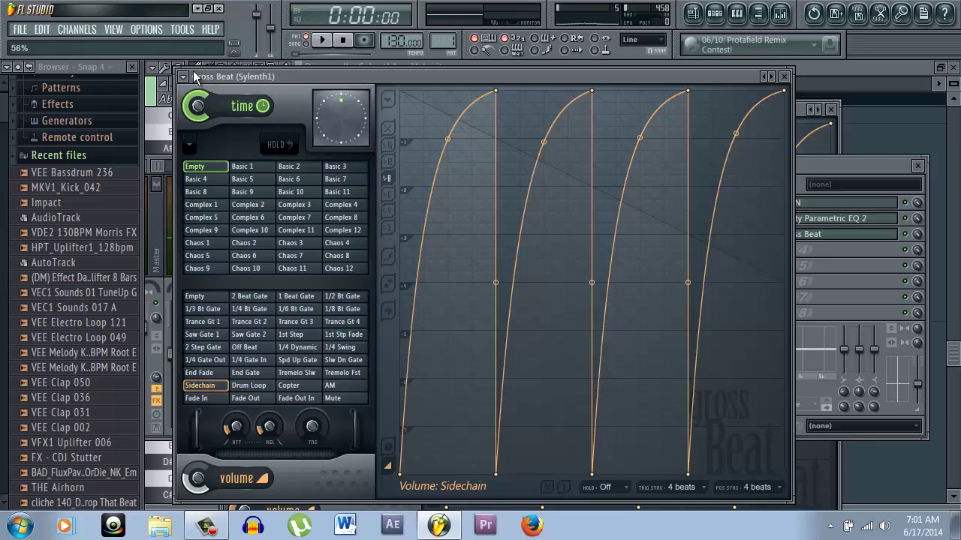
pyautogui.click(827, 166)
pyautogui.click(801, 111)
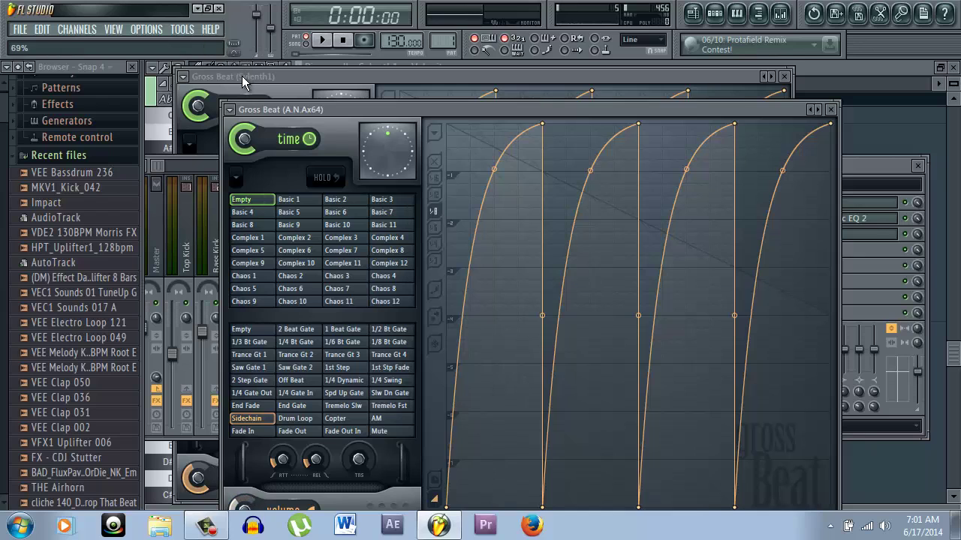
pyautogui.press('space')
# Step: Close the mixer and Gross Beat windows with F12, leaving the Pattern 1 channel rack open
pyautogui.click(894, 163)
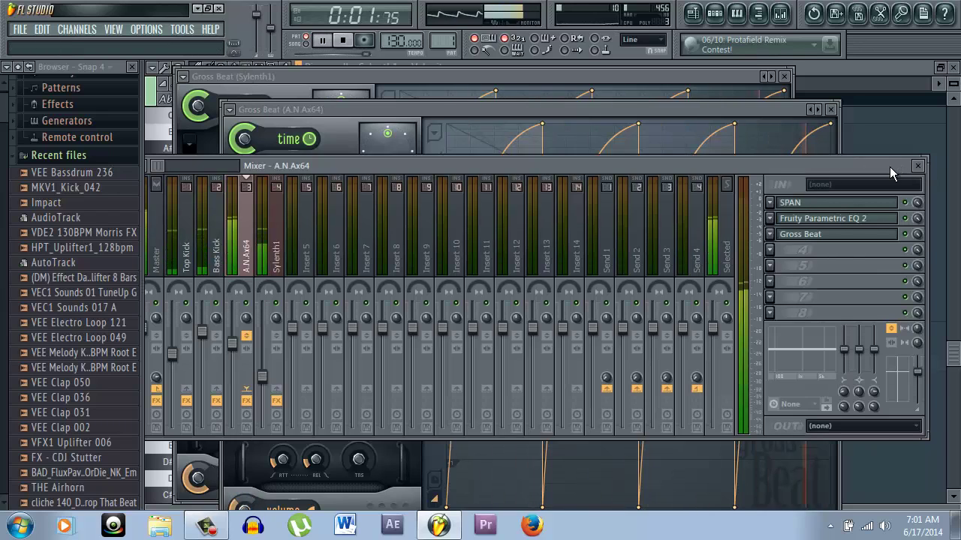
pyautogui.press('F12')
pyautogui.press('F6')
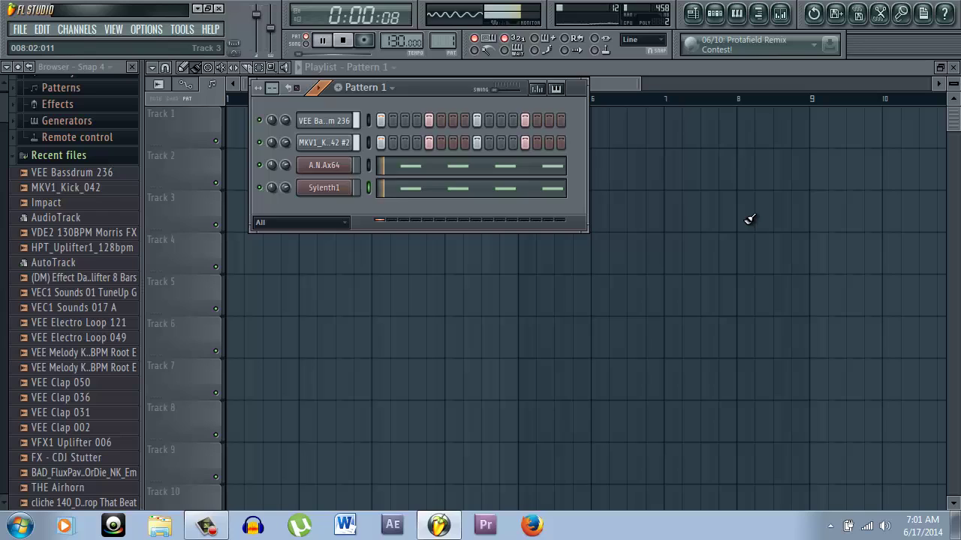
pyautogui.press('F6')
pyautogui.press('F6')
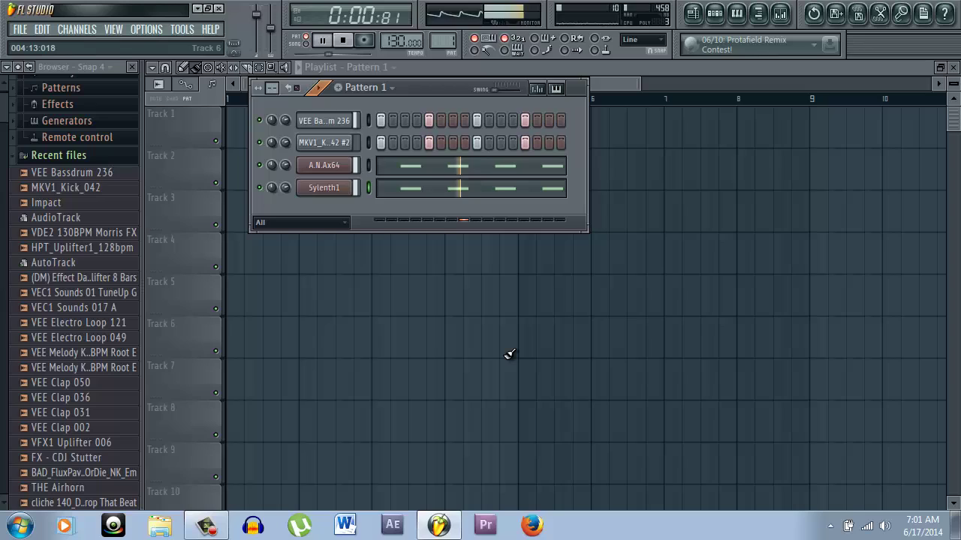
pyautogui.press('space')
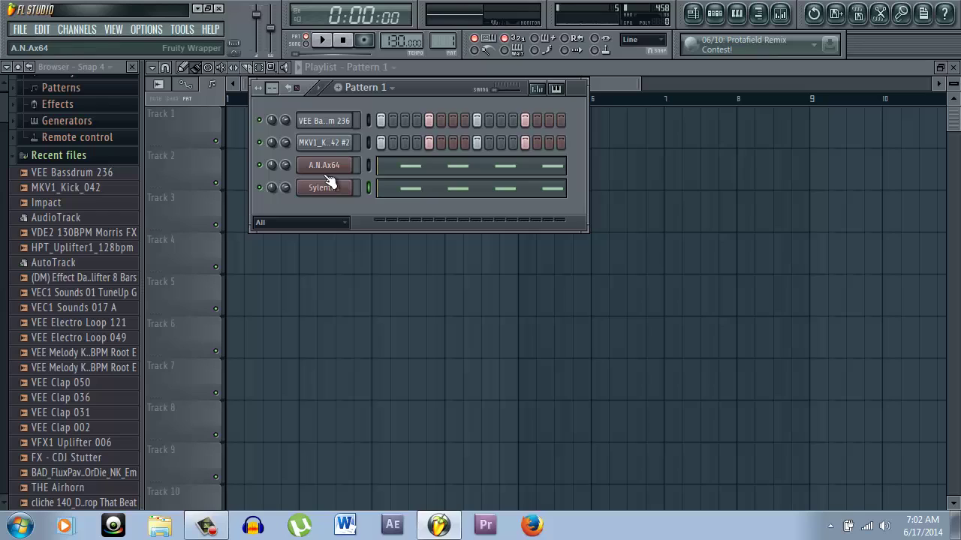
pyautogui.press('F6')
pyautogui.press('F6')
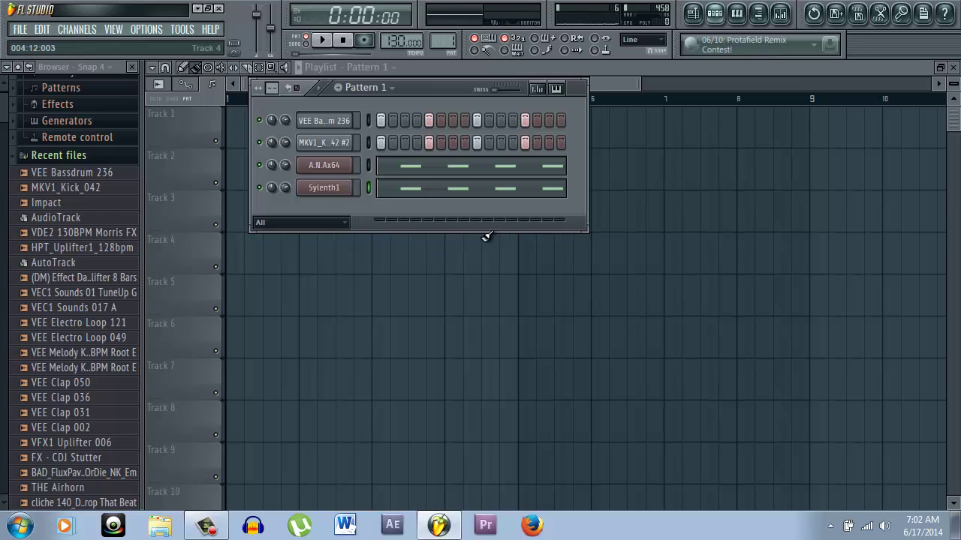
pyautogui.click(368, 166)
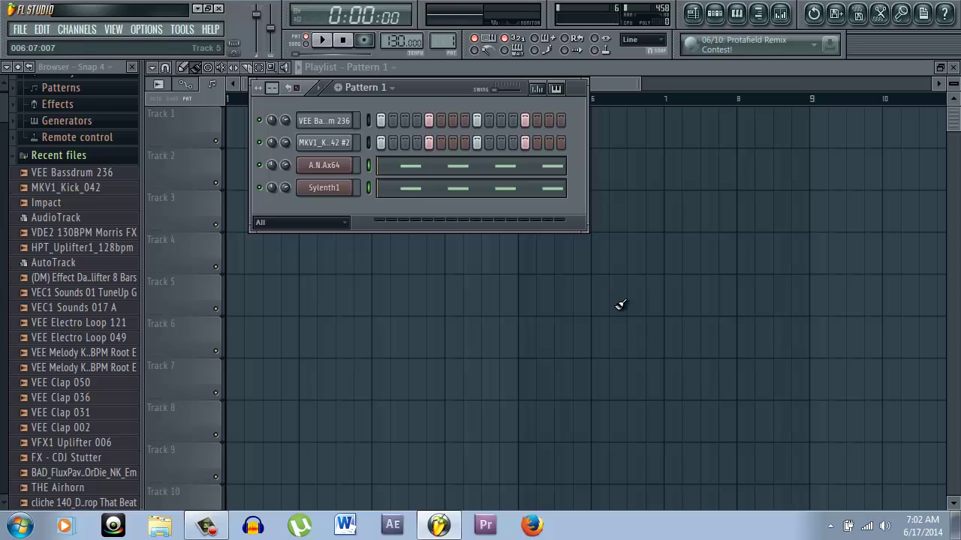